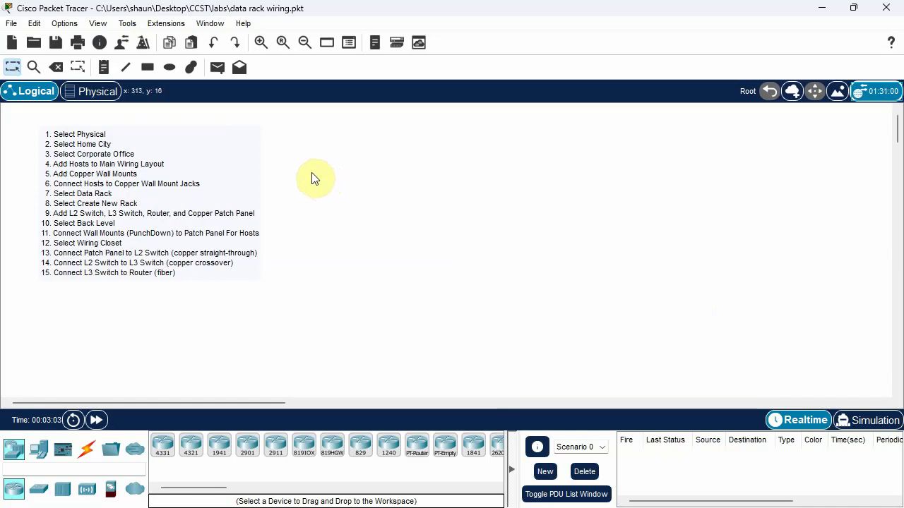
Switch to the Physical view and navigate through Home City into the Corporate Office building
{"action": "left_click", "coordinate": [101, 95]}
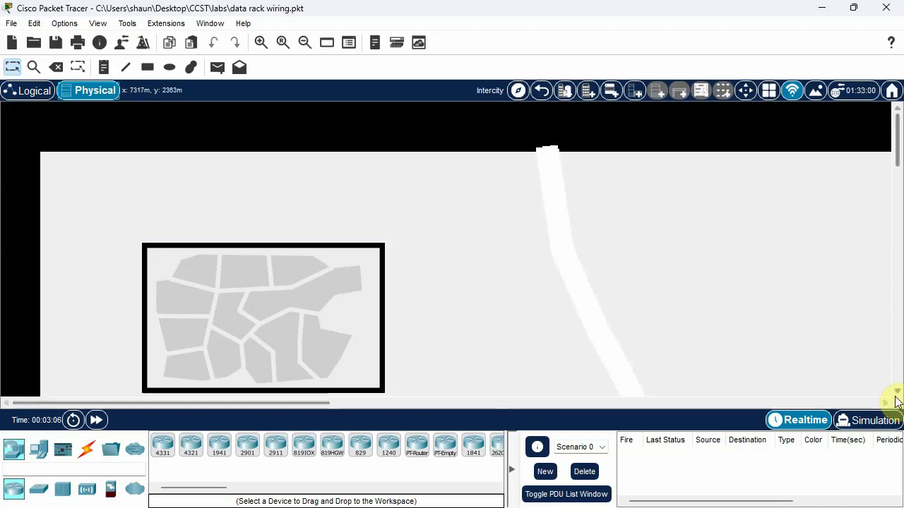
{"action": "scroll", "coordinate": [894, 397], "scroll_direction": "down", "scroll_amount": 1}
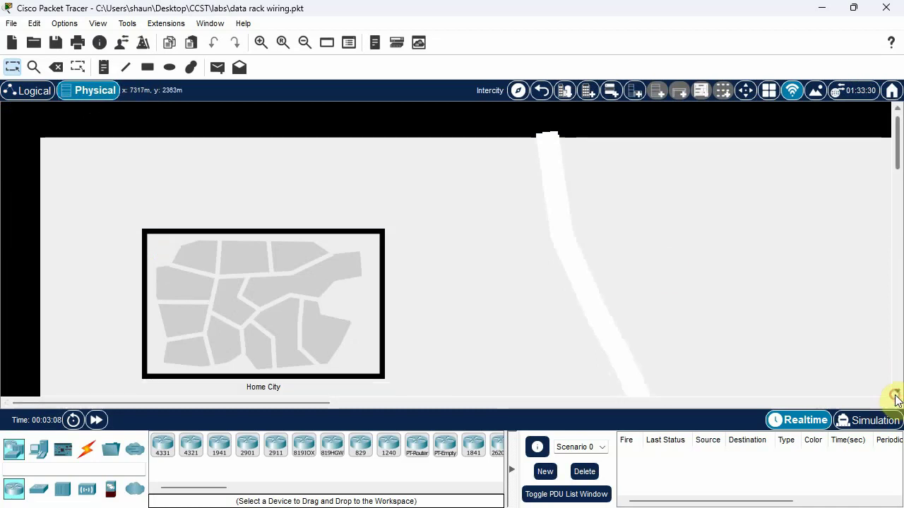
{"action": "left_click", "coordinate": [286, 306]}
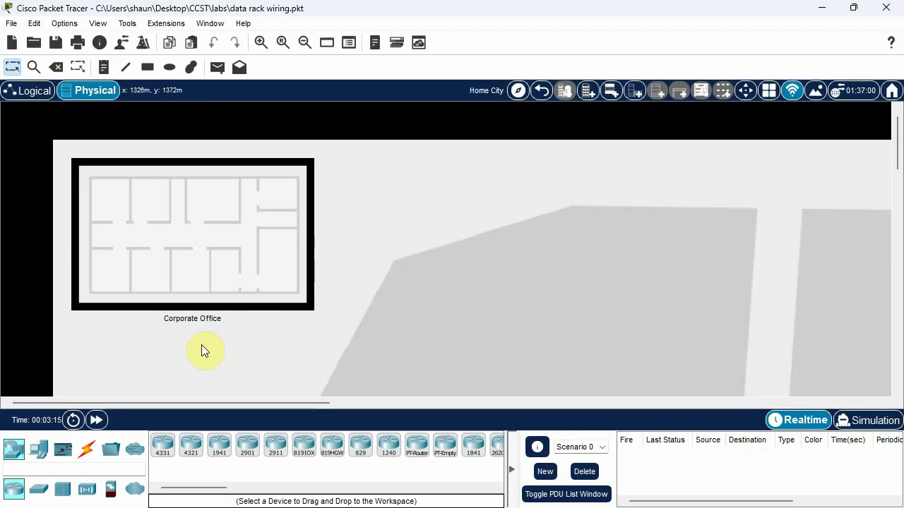
{"action": "left_click", "coordinate": [182, 195]}
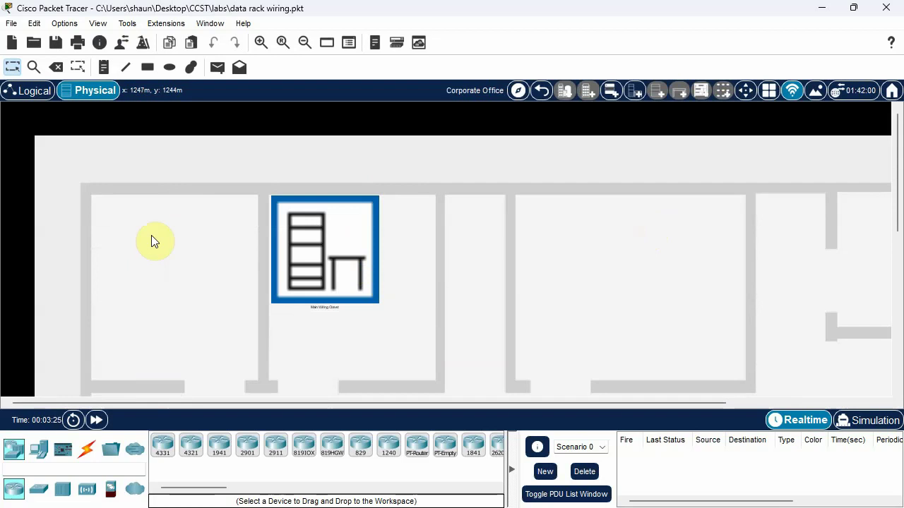
Place four PCs: PC0 and PC1 in the left office room, PC2 and PC3 in the right
{"action": "left_click", "coordinate": [38, 449]}
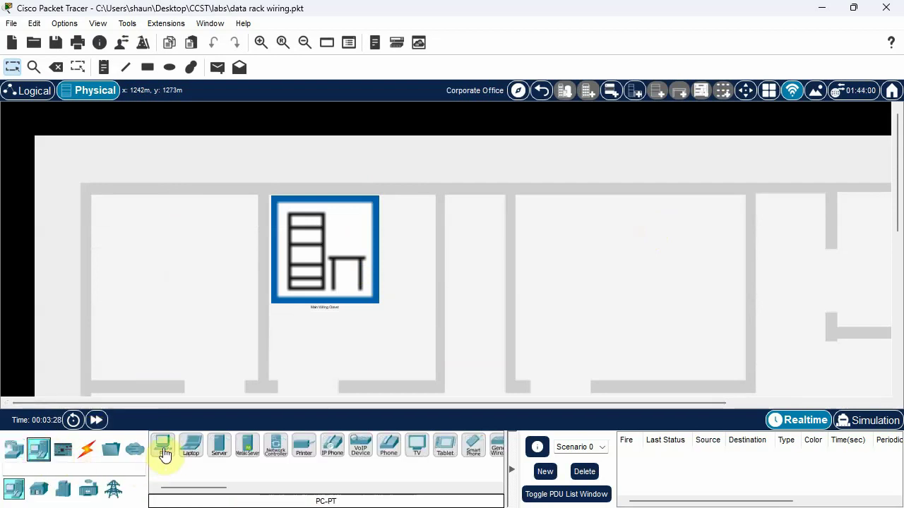
{"action": "left_click", "coordinate": [164, 452]}
{"action": "left_click", "coordinate": [148, 234]}
{"action": "left_click", "coordinate": [163, 446]}
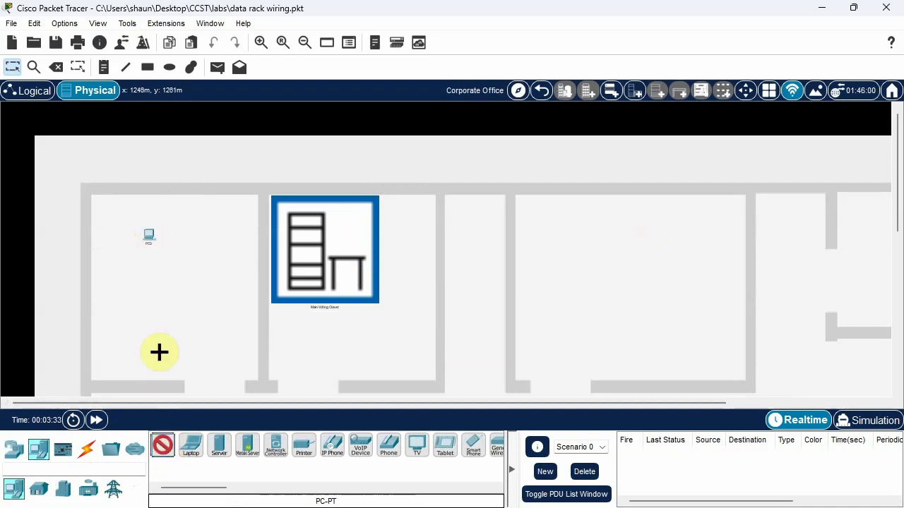
{"action": "left_click", "coordinate": [147, 325]}
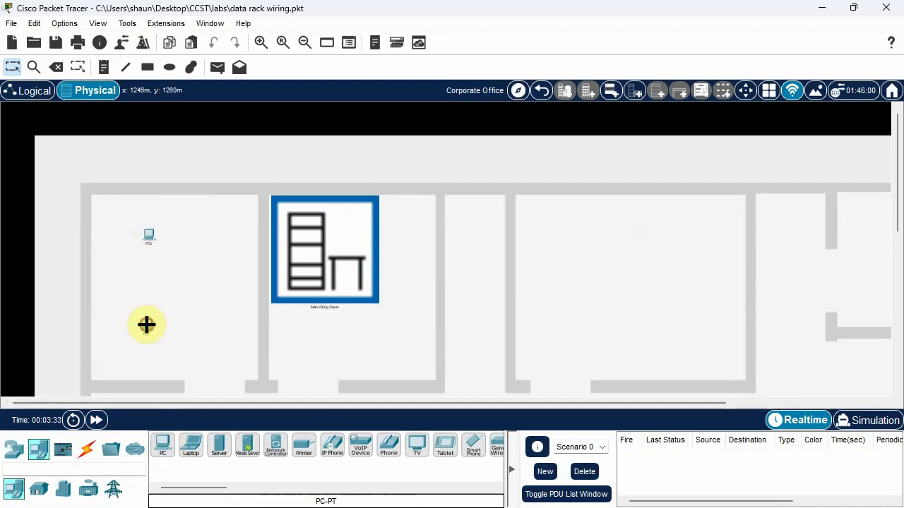
{"action": "left_click", "coordinate": [164, 447]}
{"action": "left_click", "coordinate": [607, 230]}
{"action": "left_click", "coordinate": [162, 446]}
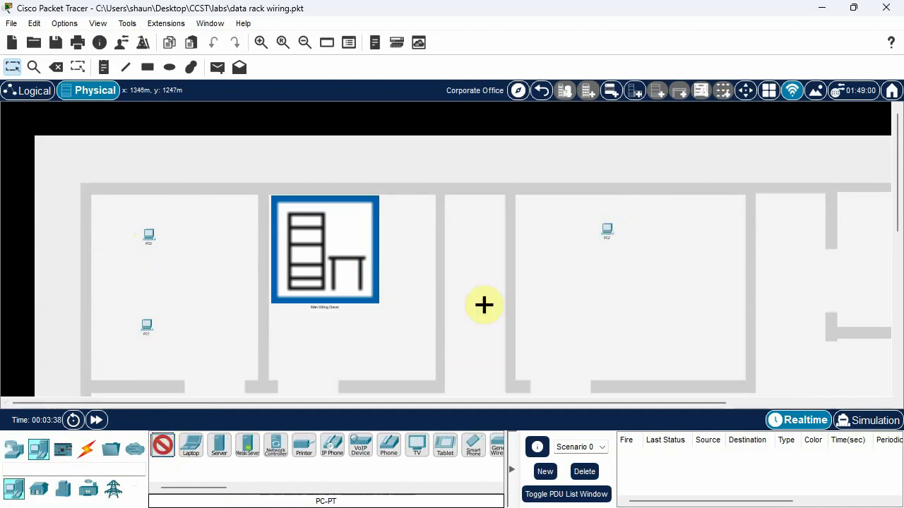
{"action": "left_click", "coordinate": [605, 313]}
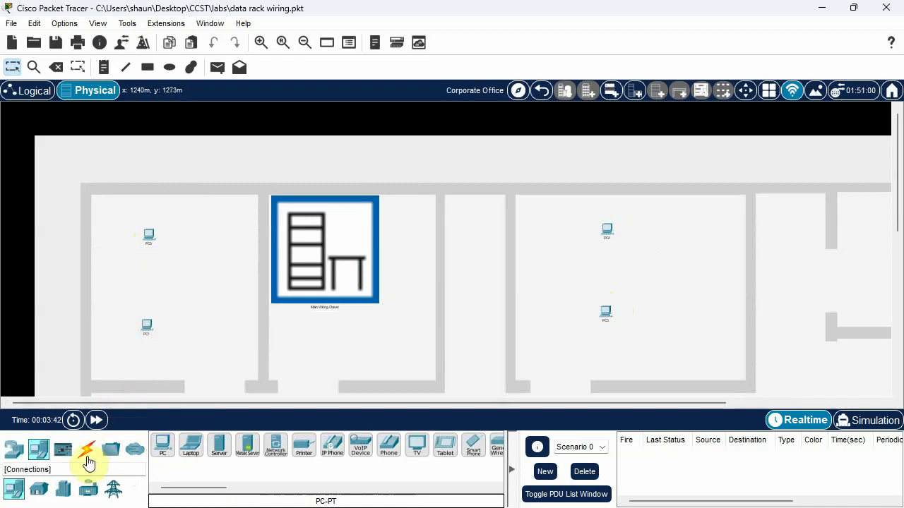
Add two Copper Wall Mounts: Wall Mount0 between PC0 and PC1, Wall Mount1 beside PC2 and PC3
{"action": "left_click", "coordinate": [87, 454]}
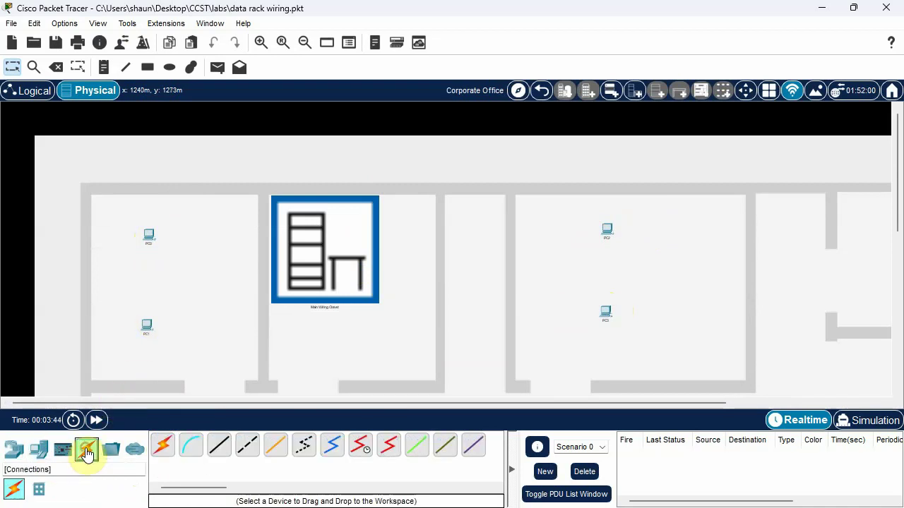
{"action": "left_click", "coordinate": [40, 490]}
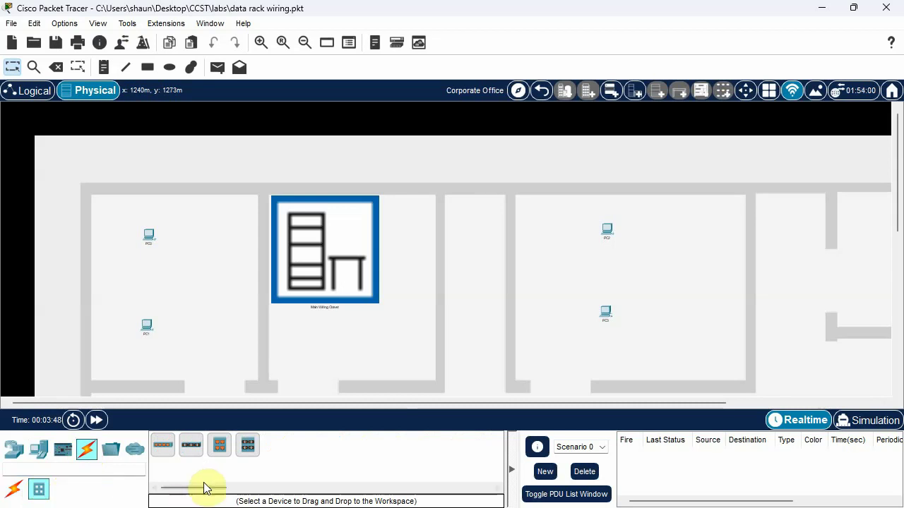
{"action": "left_click", "coordinate": [221, 447]}
{"action": "left_click", "coordinate": [218, 274]}
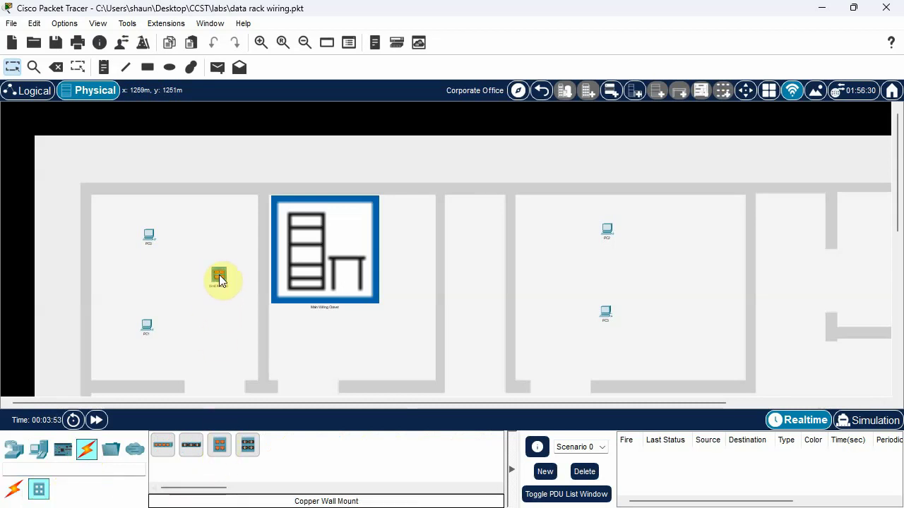
{"action": "left_click", "coordinate": [222, 446]}
{"action": "left_click", "coordinate": [547, 277]}
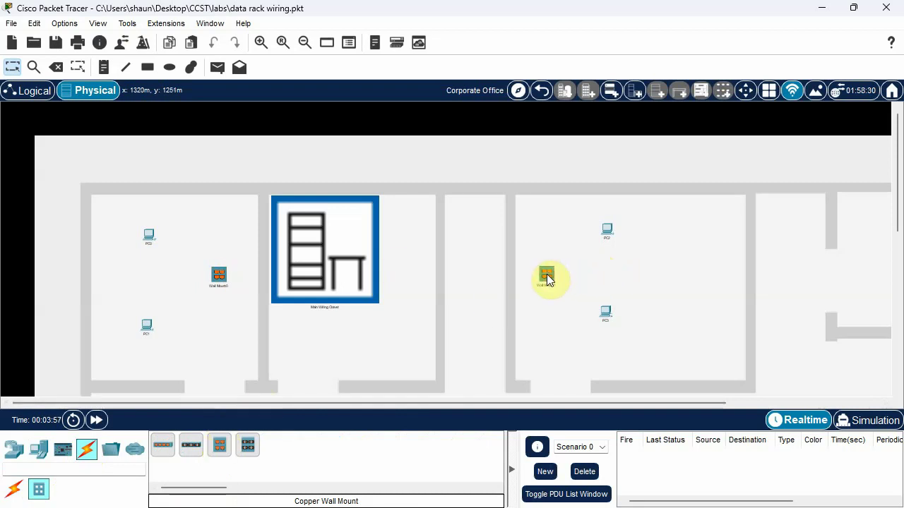
Cable PC0 and PC1 FastEthernet0 to Wall Mount0 Jack1 and Jack2 with copper straight-through
{"action": "left_click", "coordinate": [14, 492]}
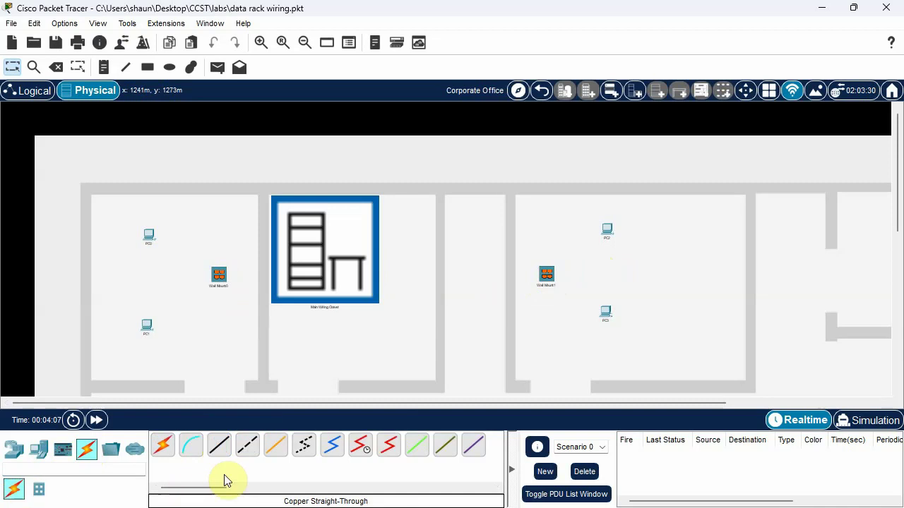
{"action": "left_click", "coordinate": [221, 445]}
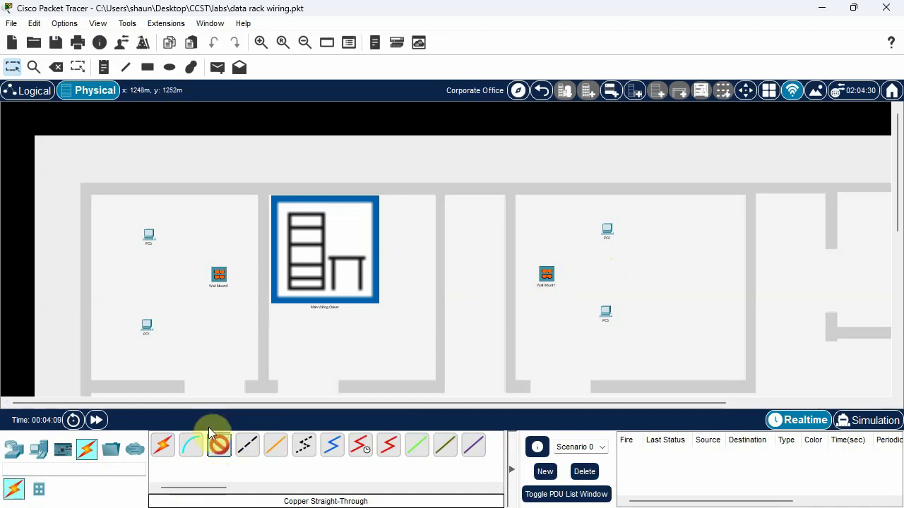
{"action": "left_click", "coordinate": [149, 235]}
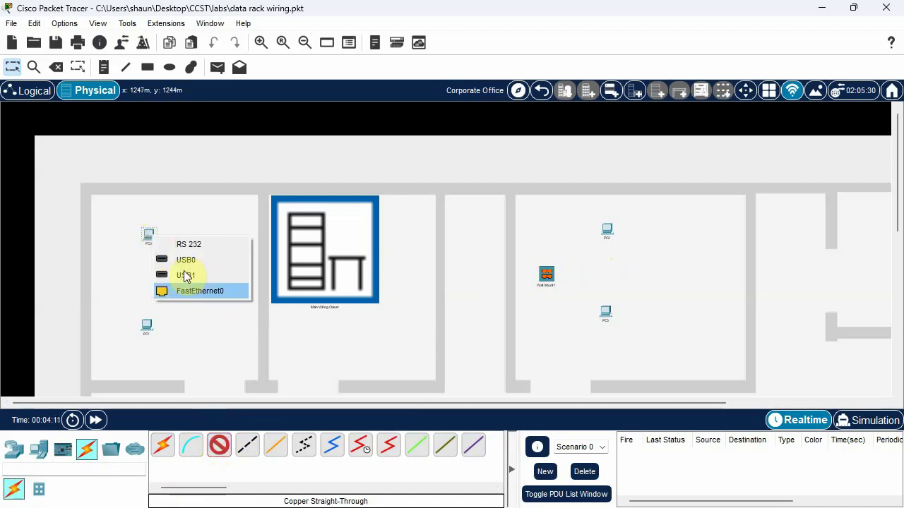
{"action": "left_click", "coordinate": [193, 292]}
{"action": "left_click", "coordinate": [218, 274]}
{"action": "left_click", "coordinate": [218, 276]}
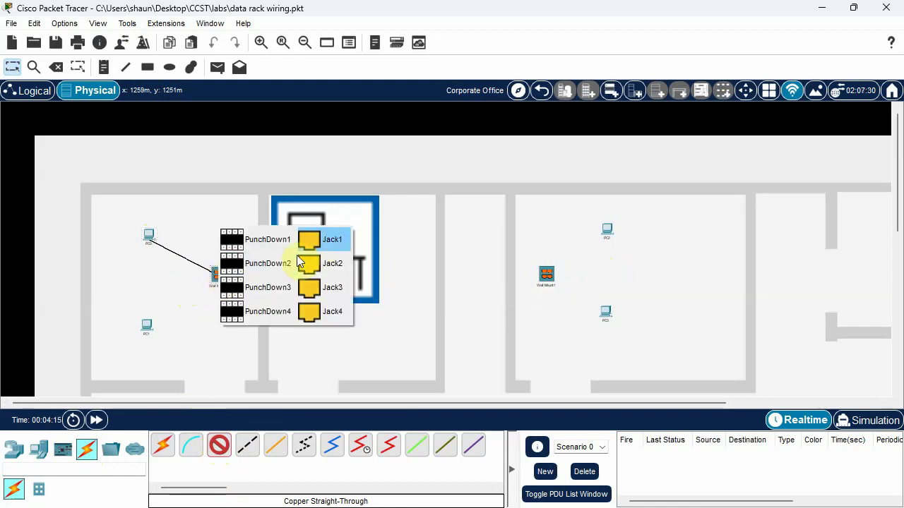
{"action": "left_click", "coordinate": [323, 238]}
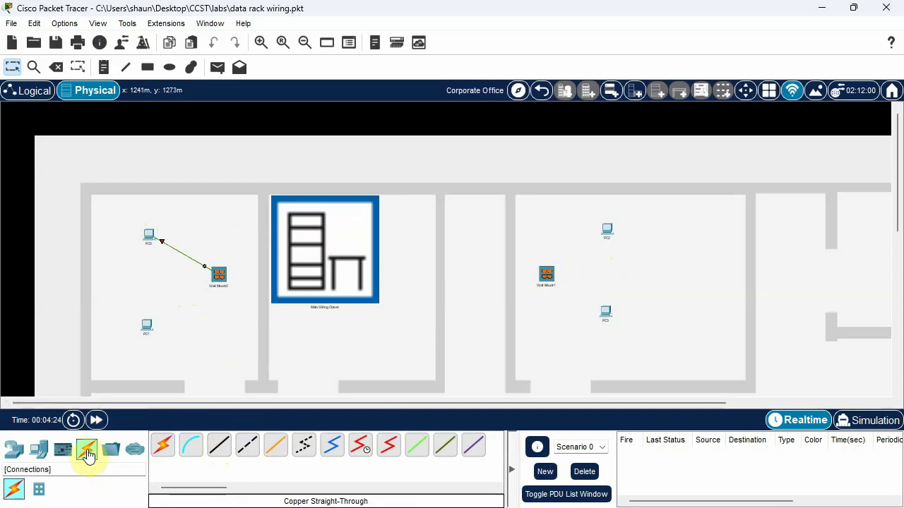
{"action": "left_click", "coordinate": [215, 443]}
{"action": "left_click", "coordinate": [146, 326]}
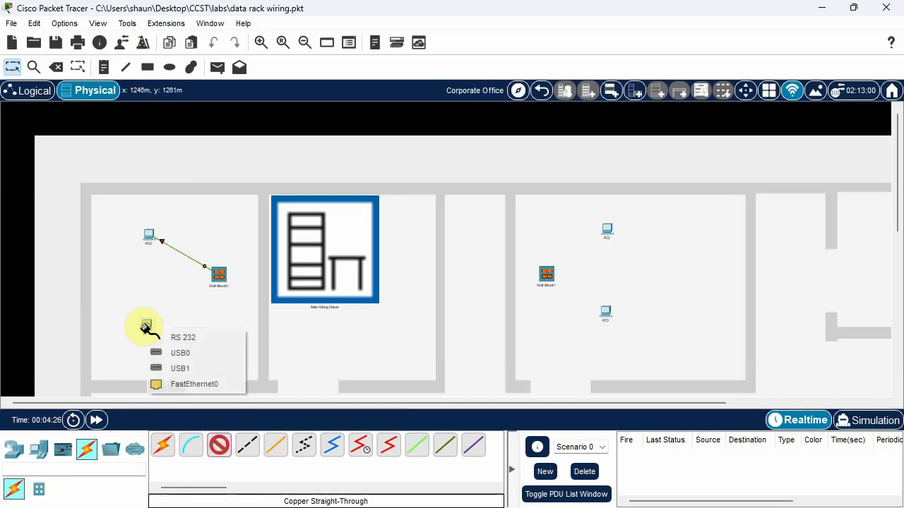
{"action": "left_click", "coordinate": [180, 385]}
{"action": "left_click", "coordinate": [219, 277]}
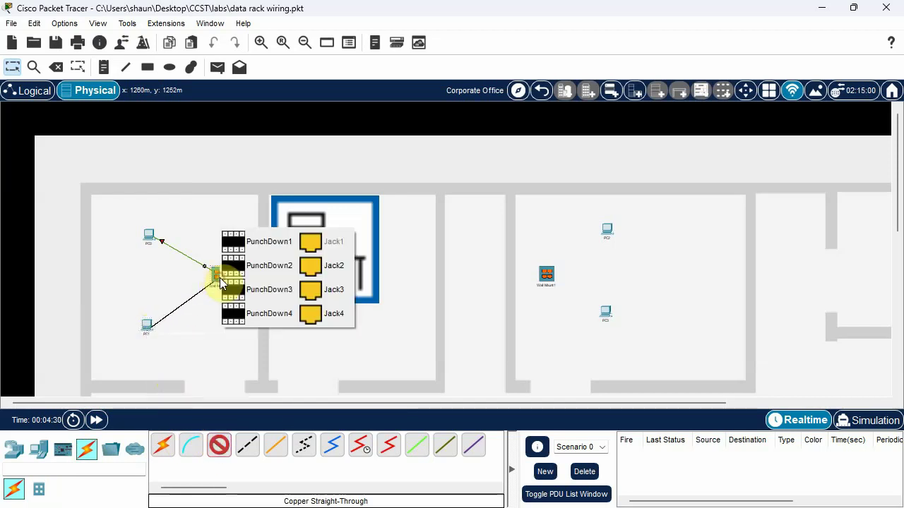
{"action": "left_click", "coordinate": [317, 269]}
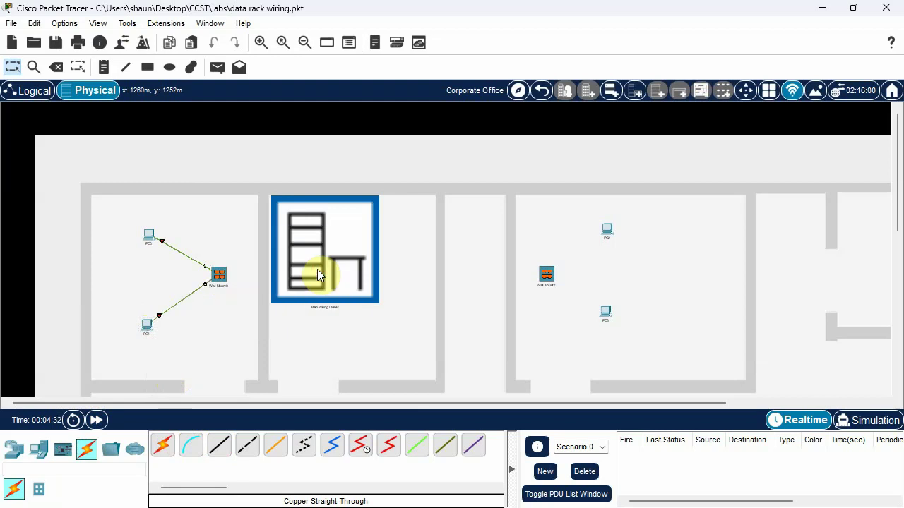
Cable PC2 and PC3 FastEthernet0 to Wall Mount1 Jack1 and Jack2 with copper straight-through
{"action": "left_click", "coordinate": [218, 446]}
{"action": "left_click", "coordinate": [605, 230]}
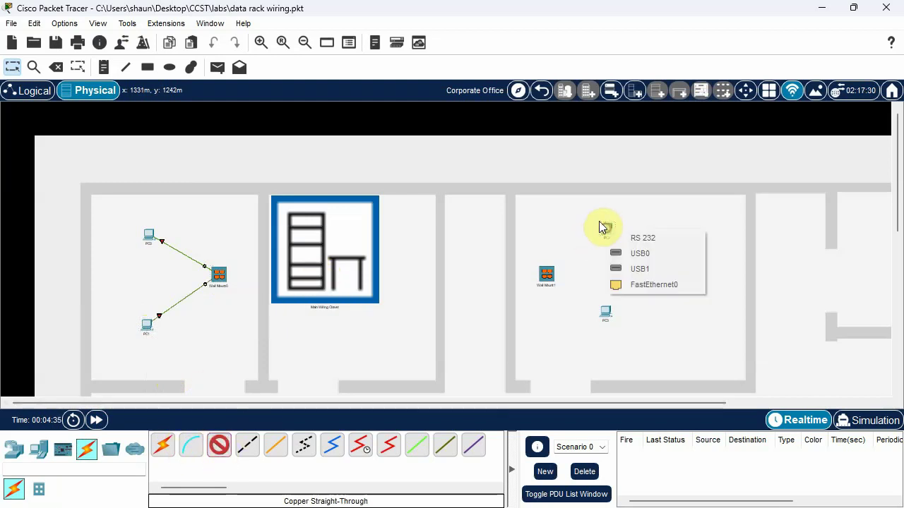
{"action": "left_click", "coordinate": [639, 285]}
{"action": "left_click", "coordinate": [548, 276]}
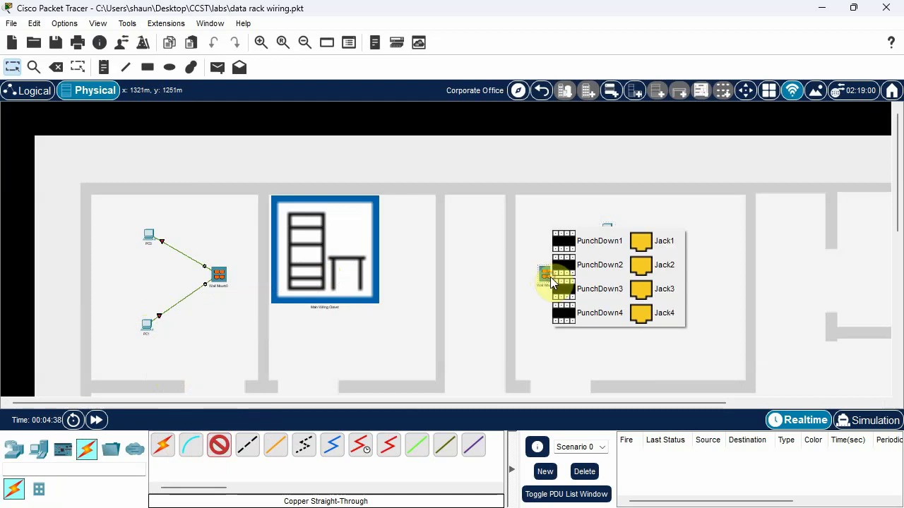
{"action": "left_click", "coordinate": [651, 239]}
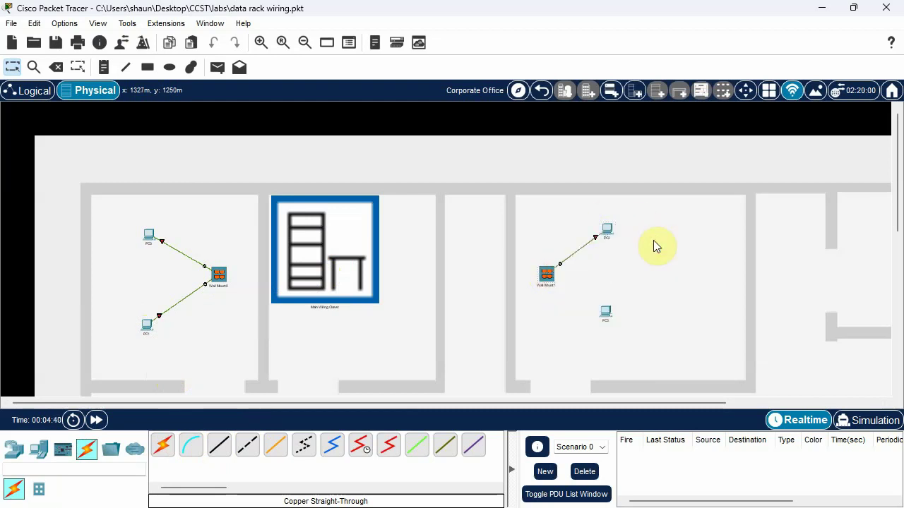
{"action": "left_click", "coordinate": [220, 446]}
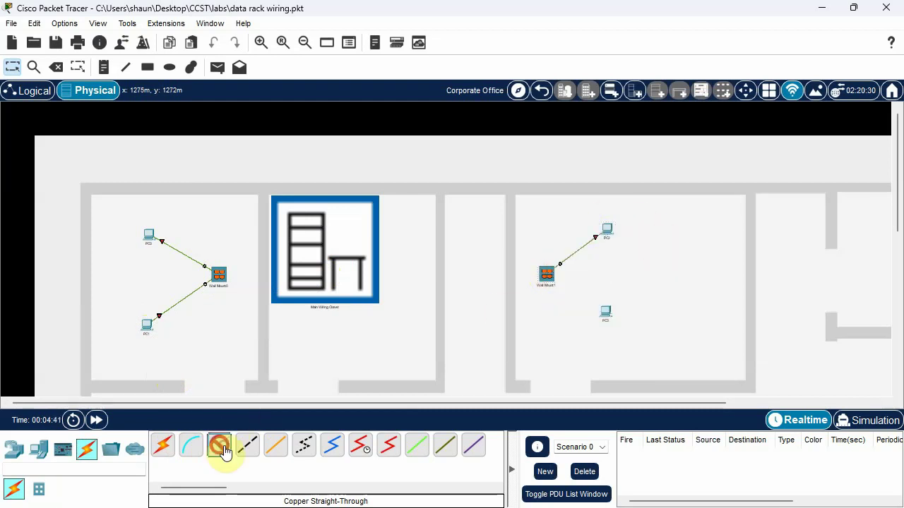
{"action": "left_click", "coordinate": [605, 312]}
{"action": "left_click", "coordinate": [643, 368]}
{"action": "left_click", "coordinate": [546, 275]}
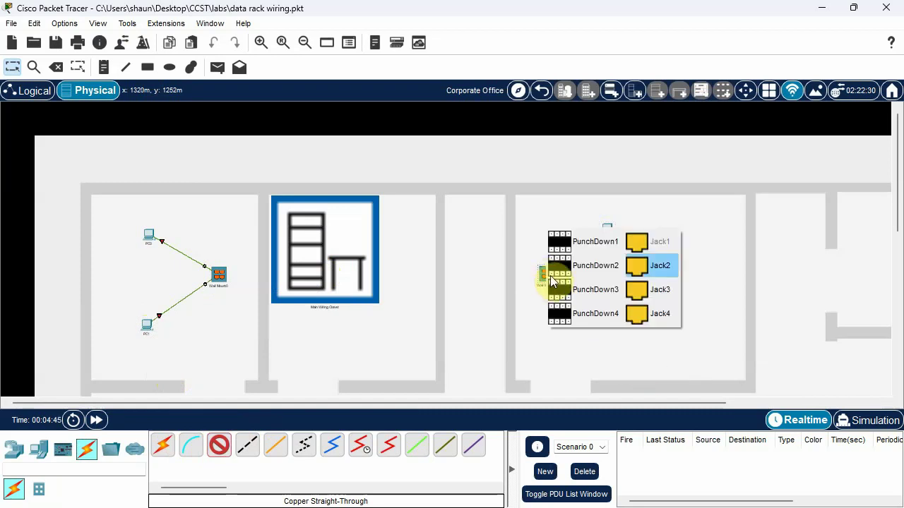
{"action": "left_click", "coordinate": [657, 268]}
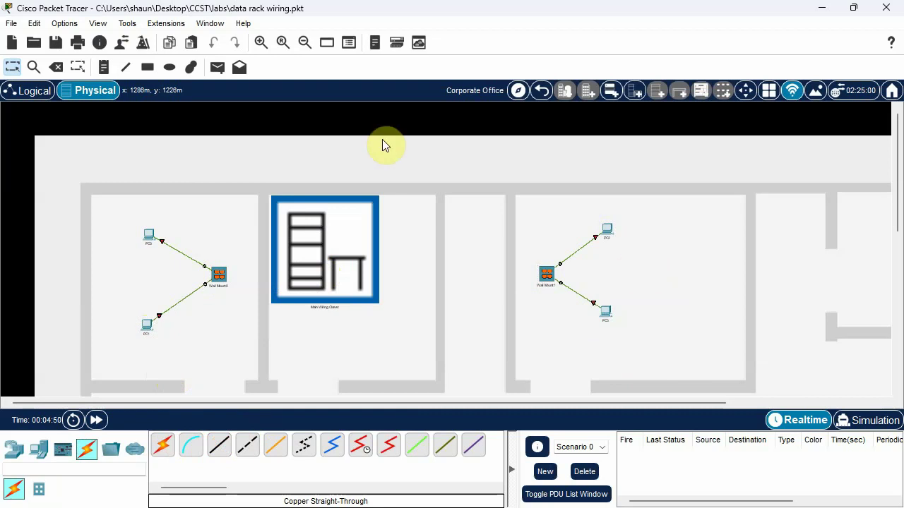
Enter the Main Wiring Closet and create a new empty rack
{"action": "left_click", "coordinate": [320, 273]}
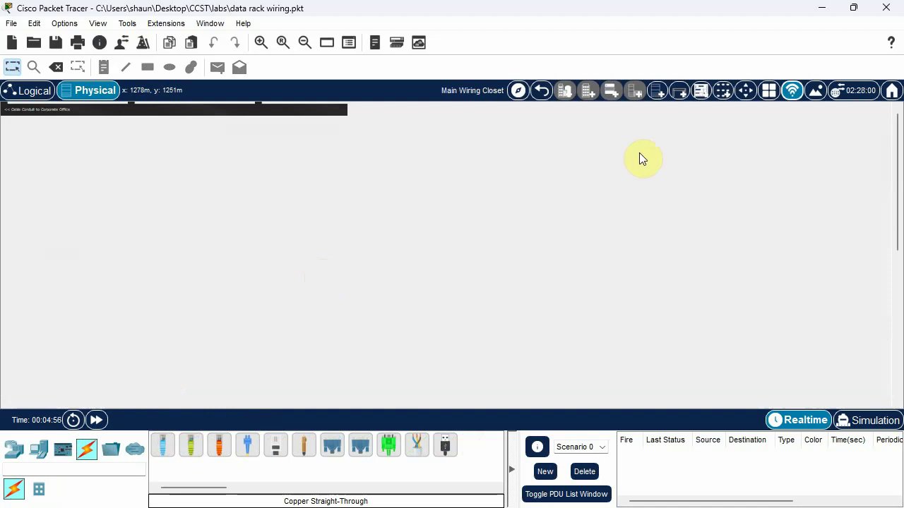
{"action": "left_click", "coordinate": [657, 94]}
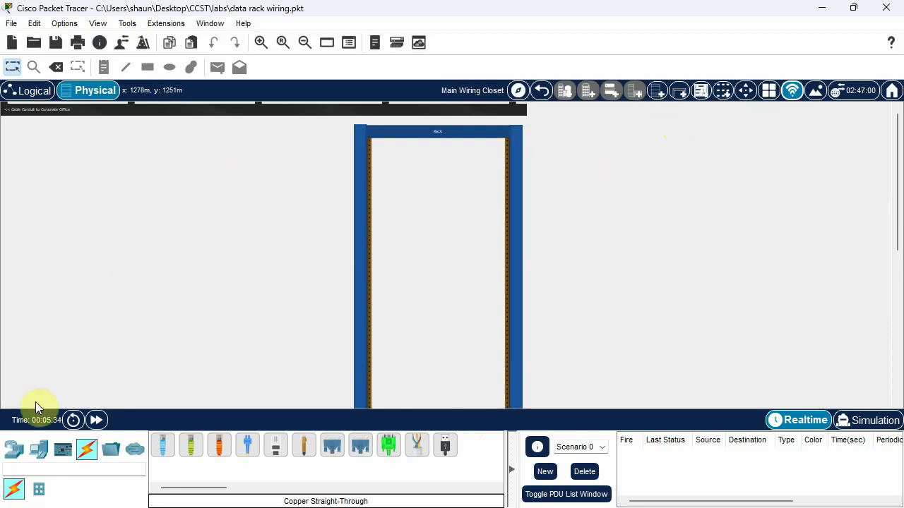
Mount a 2960 switch, Switch0, in the rack and move it to a lower slot
{"action": "left_click", "coordinate": [15, 451]}
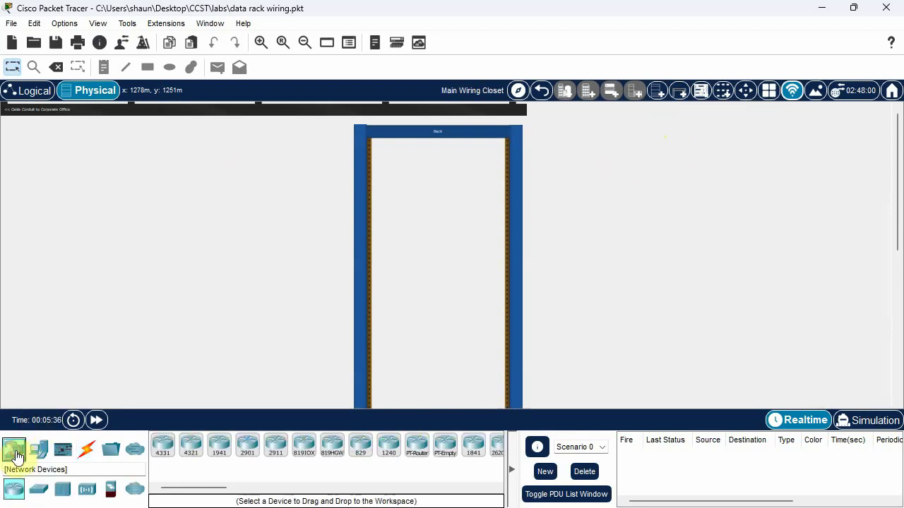
{"action": "left_click", "coordinate": [38, 494]}
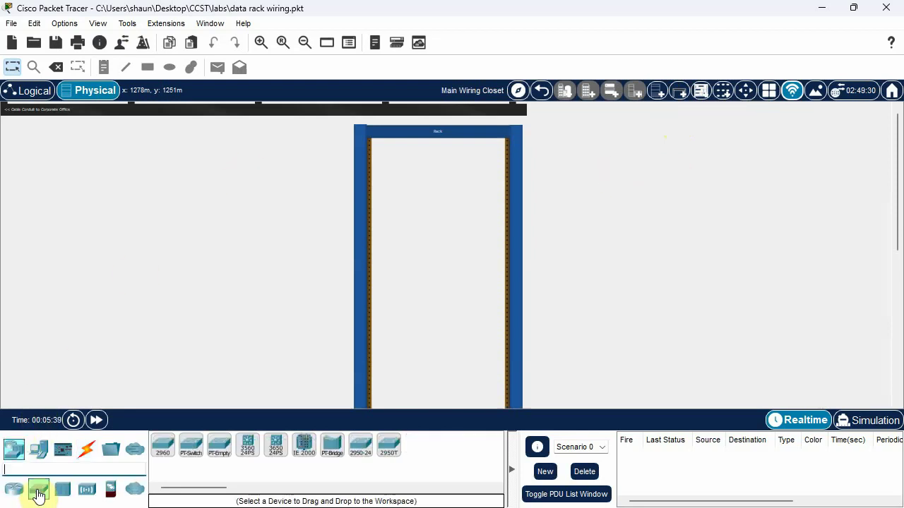
{"action": "left_click", "coordinate": [162, 446]}
{"action": "left_click", "coordinate": [402, 292]}
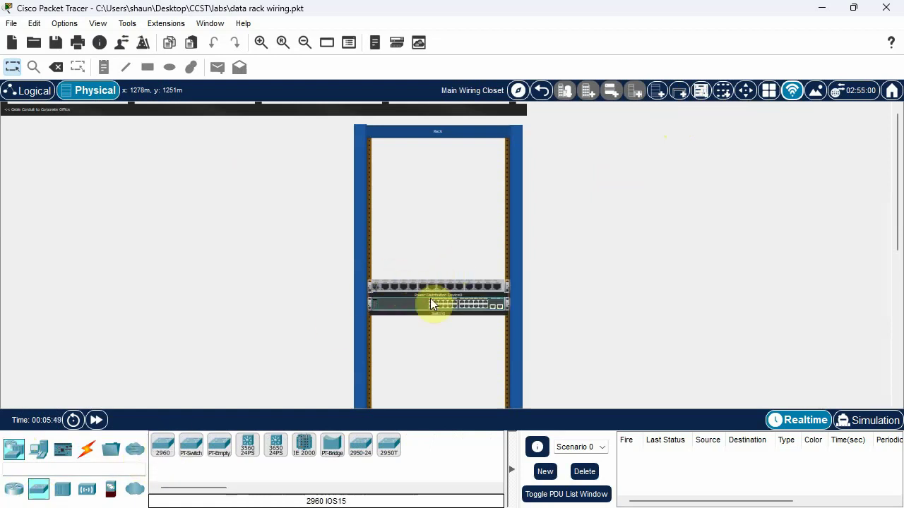
{"action": "left_click_drag", "start_coordinate": [419, 303], "coordinate": [407, 174]}
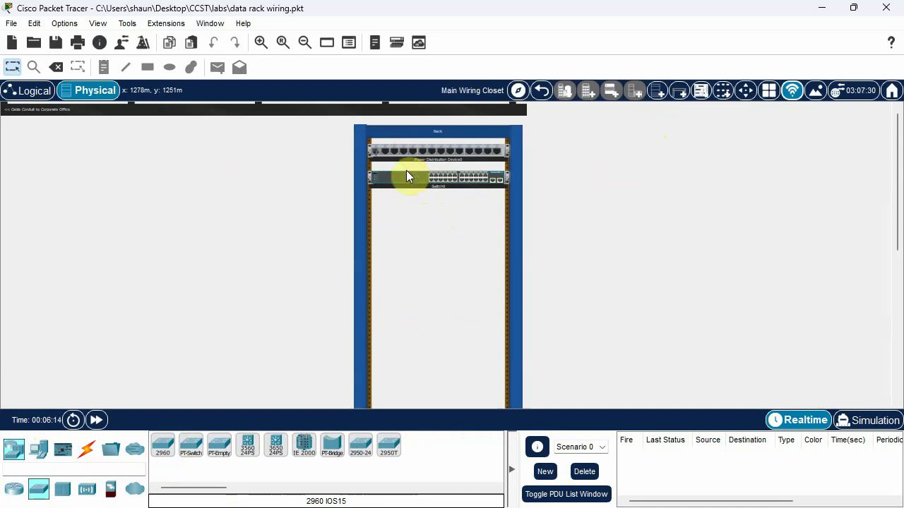
{"action": "left_click", "coordinate": [259, 42]}
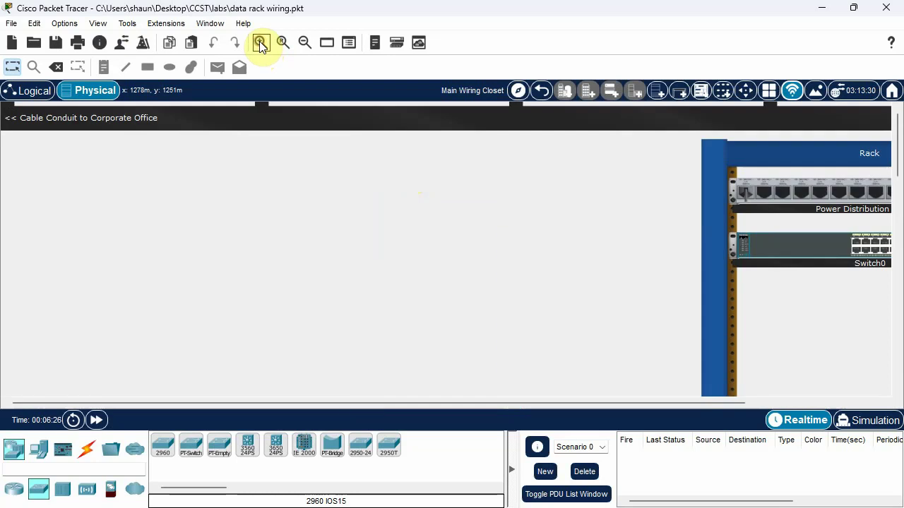
{"action": "left_click", "coordinate": [814, 400]}
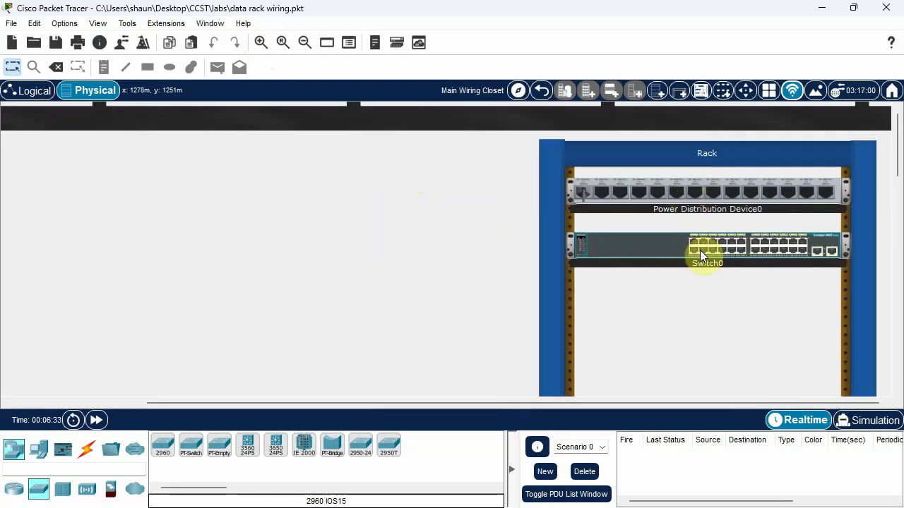
{"action": "left_click_drag", "start_coordinate": [764, 248], "coordinate": [763, 362]}
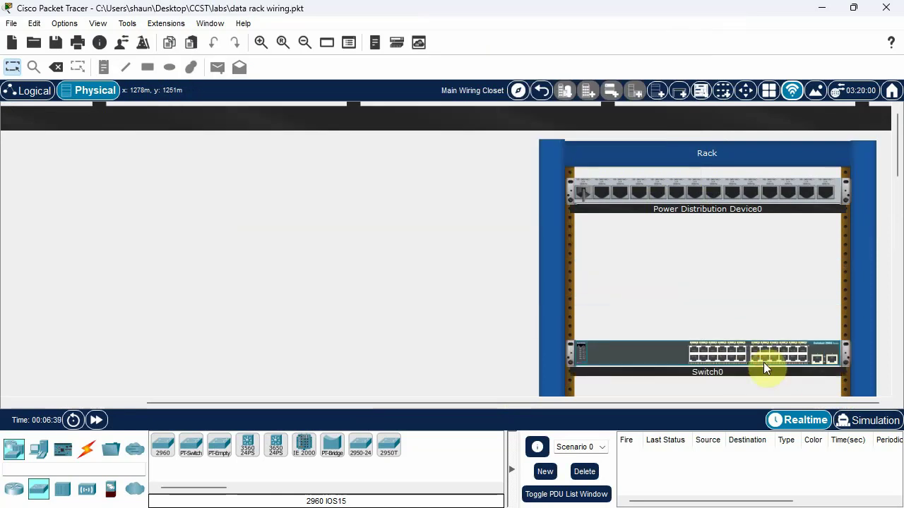
Place a 3650-24PS multilayer switch, Multilayer Switch0, in the rack above Switch0
{"action": "left_click", "coordinate": [276, 446]}
{"action": "left_click", "coordinate": [605, 282]}
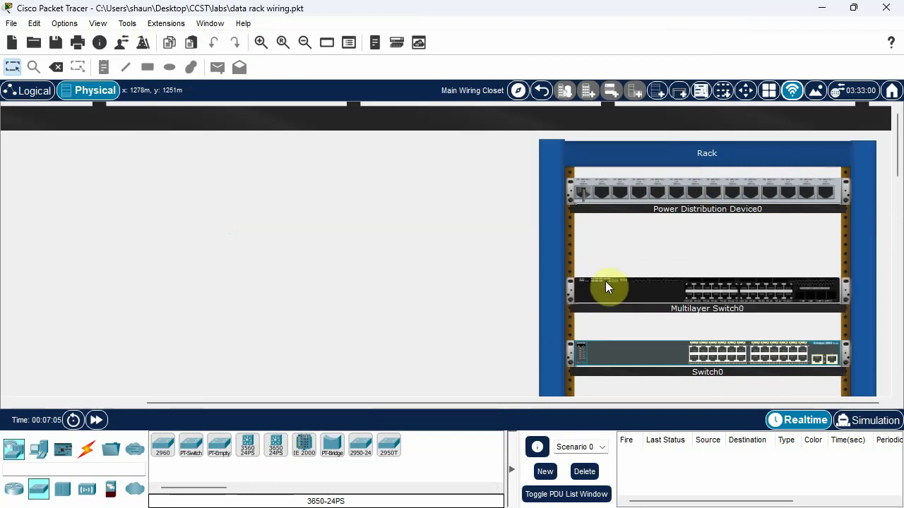
{"action": "right_click", "coordinate": [611, 290]}
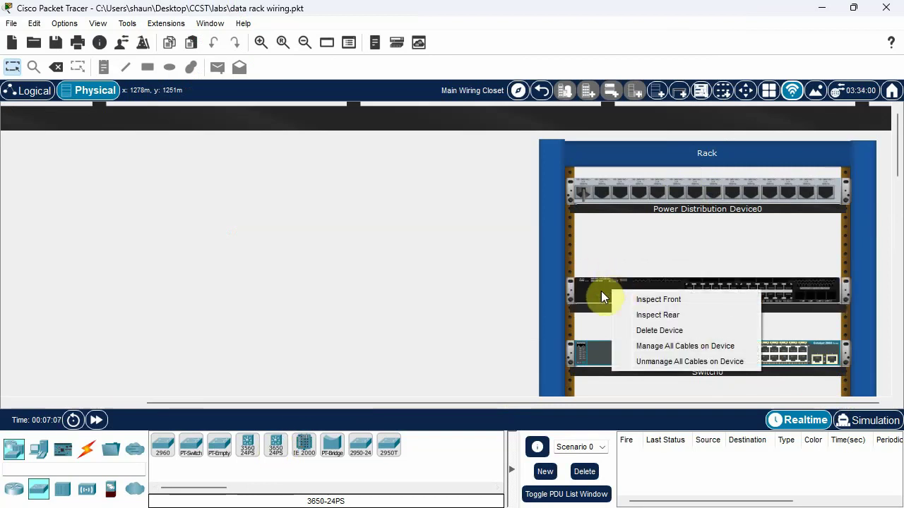
{"action": "left_click", "coordinate": [601, 289]}
{"action": "key", "text": "Escape"}
{"action": "scroll", "coordinate": [897, 394], "scroll_direction": "down", "scroll_amount": 3}
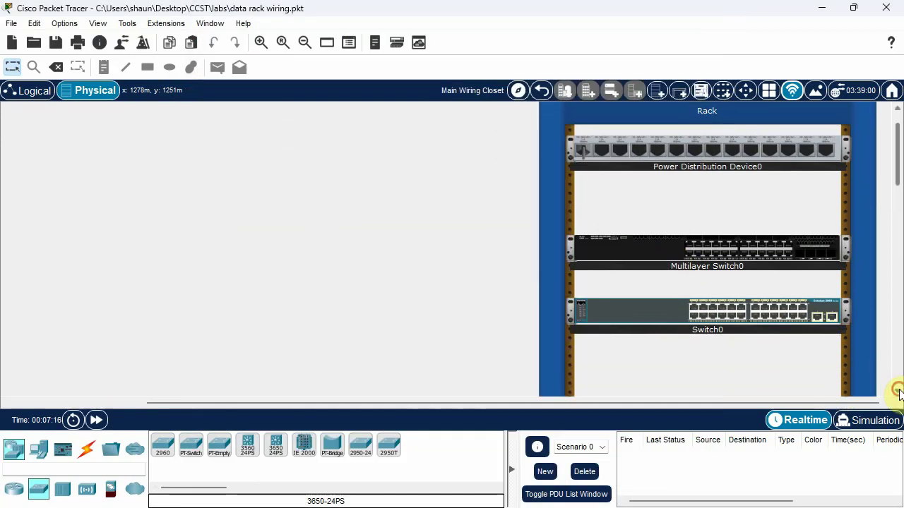
{"action": "left_click", "coordinate": [898, 394]}
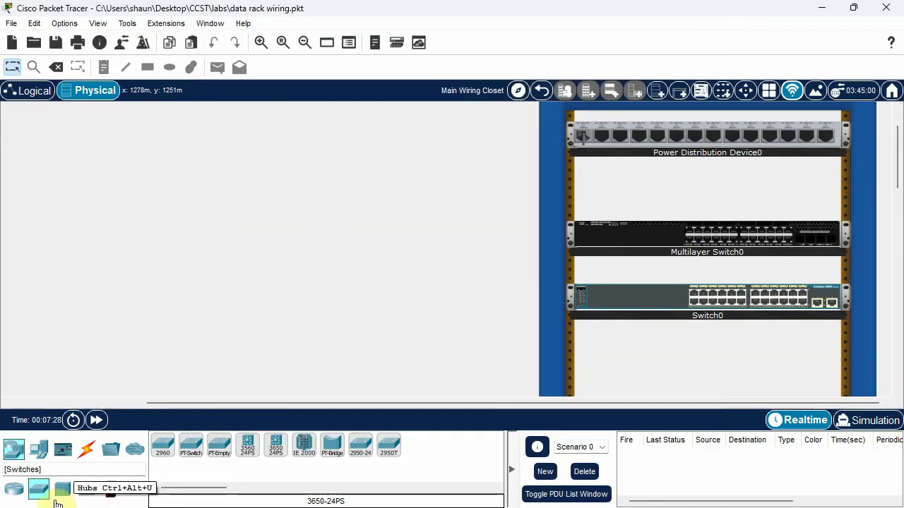
Mount an ISR4331 router, Router0, in the rack below Switch0
{"action": "left_click", "coordinate": [14, 490]}
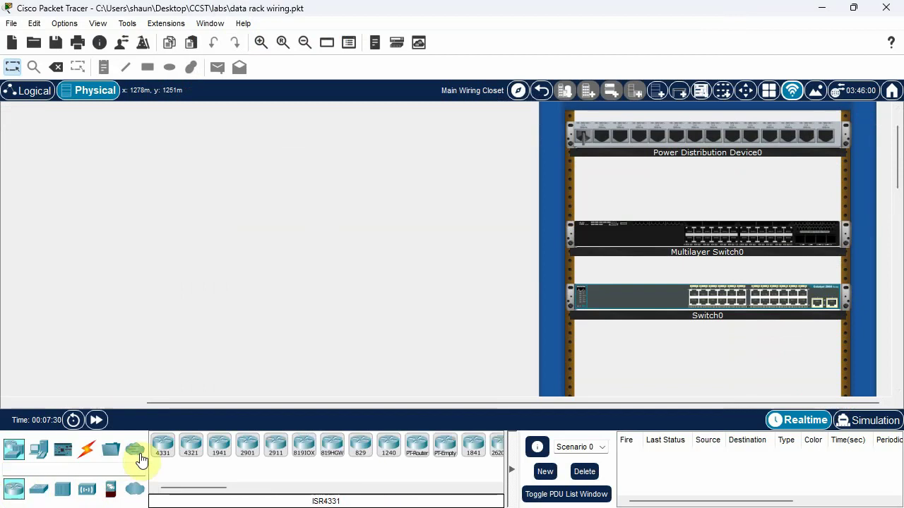
{"action": "left_click", "coordinate": [162, 446]}
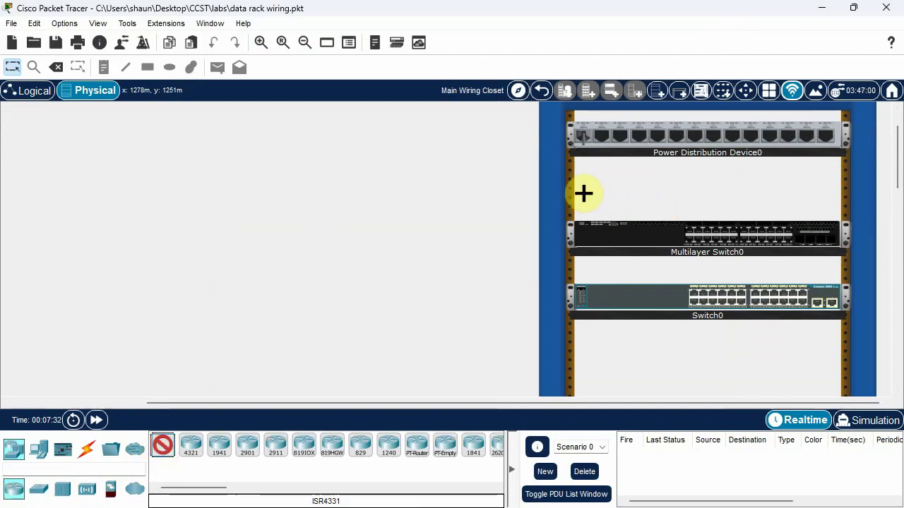
{"action": "left_click", "coordinate": [578, 353]}
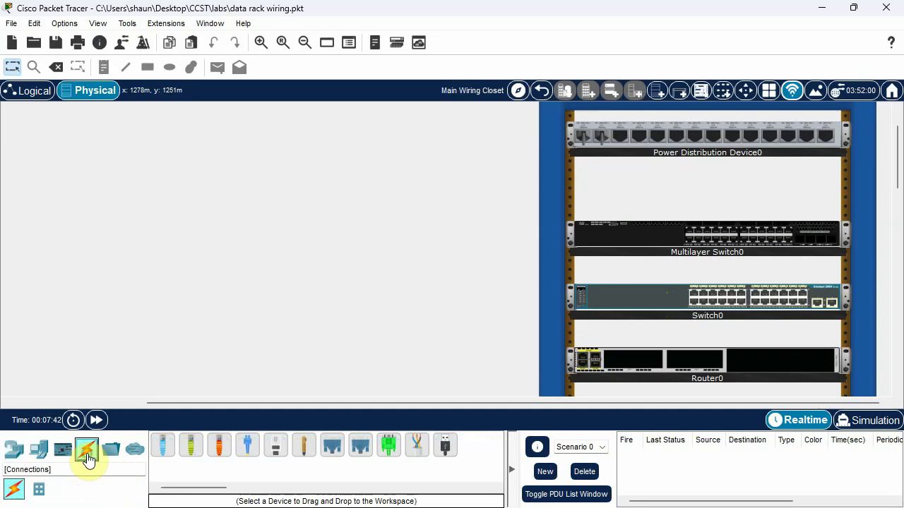
Place a Copper Patch Panel in the rack slot directly under Power Distribution Device0
{"action": "left_click", "coordinate": [39, 491]}
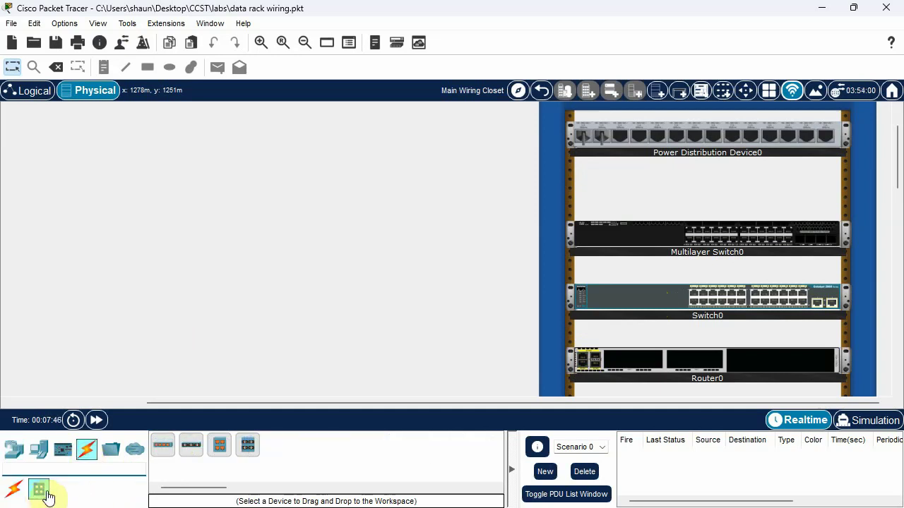
{"action": "left_click", "coordinate": [159, 449]}
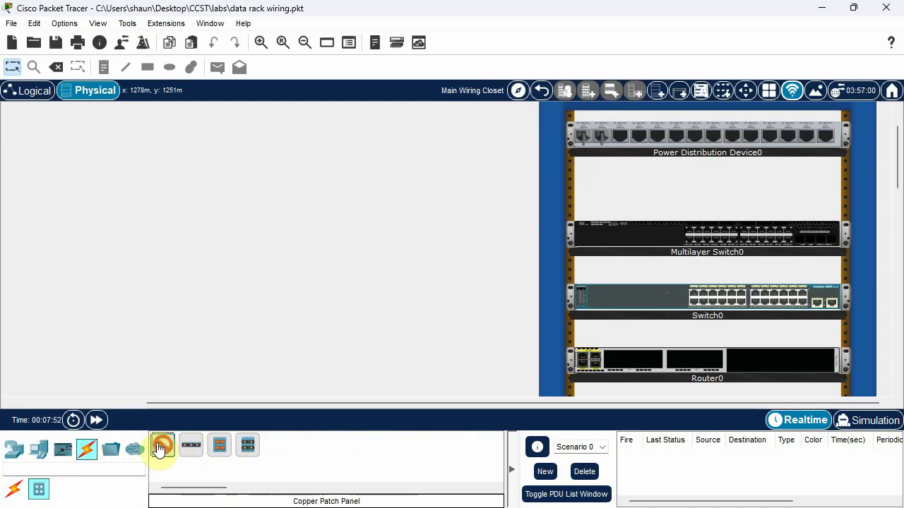
{"action": "left_click", "coordinate": [574, 182]}
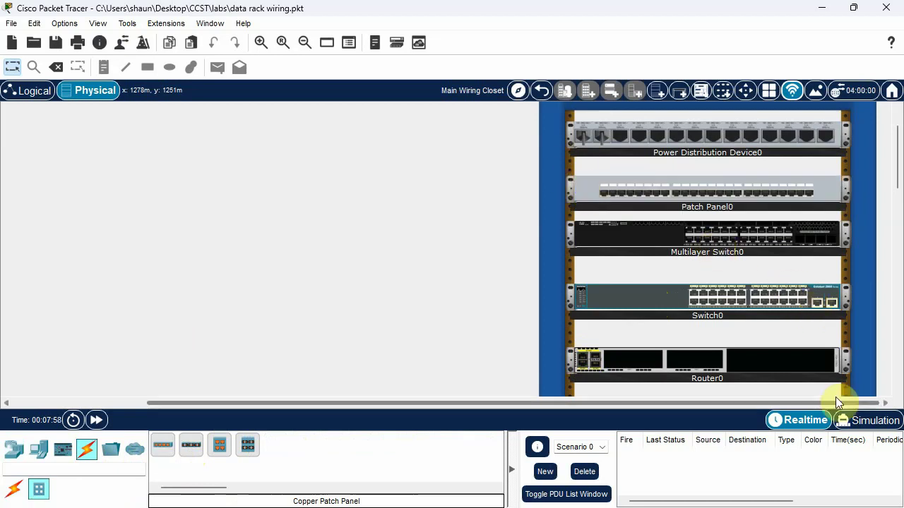
{"action": "left_click", "coordinate": [898, 393]}
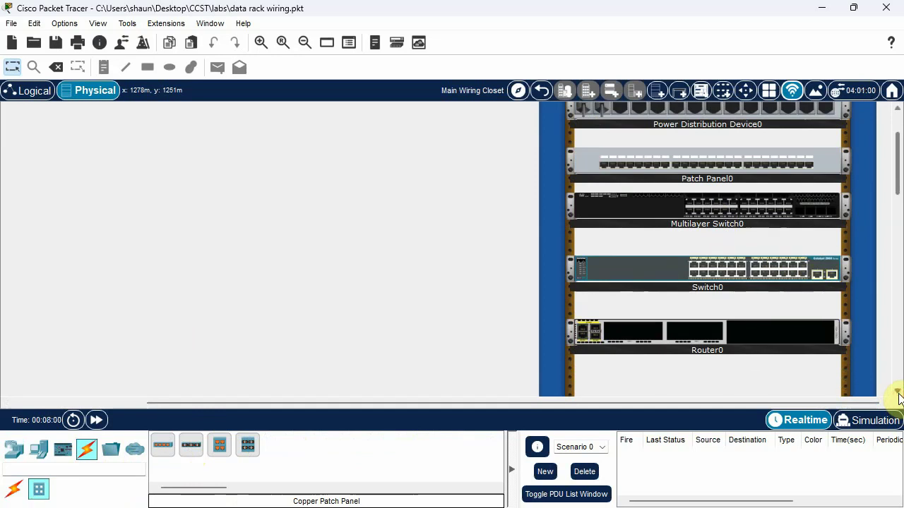
{"action": "left_click", "coordinate": [897, 393]}
{"action": "left_click", "coordinate": [897, 393]}
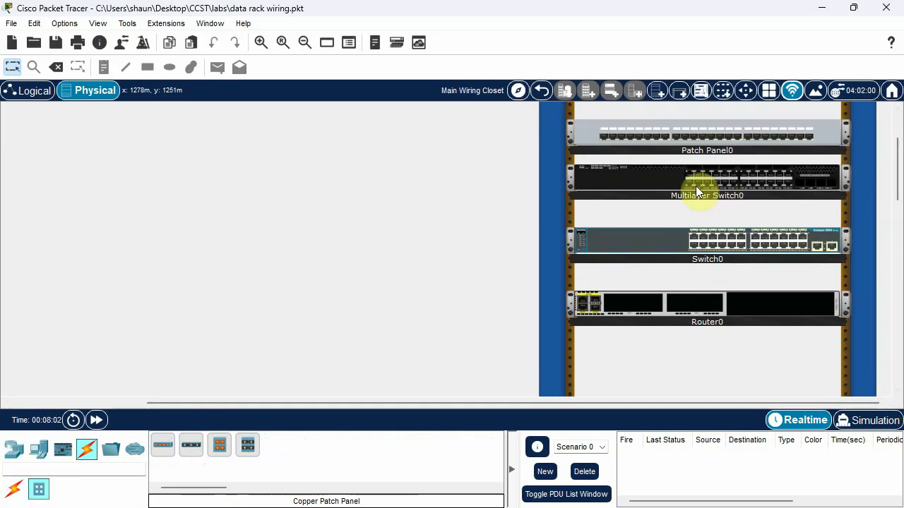
{"action": "mouse_move", "coordinate": [684, 246]}
{"action": "left_mouse_down"}
{"action": "mouse_move", "coordinate": [678, 221]}
{"action": "mouse_move", "coordinate": [689, 231]}
{"action": "left_mouse_up"}
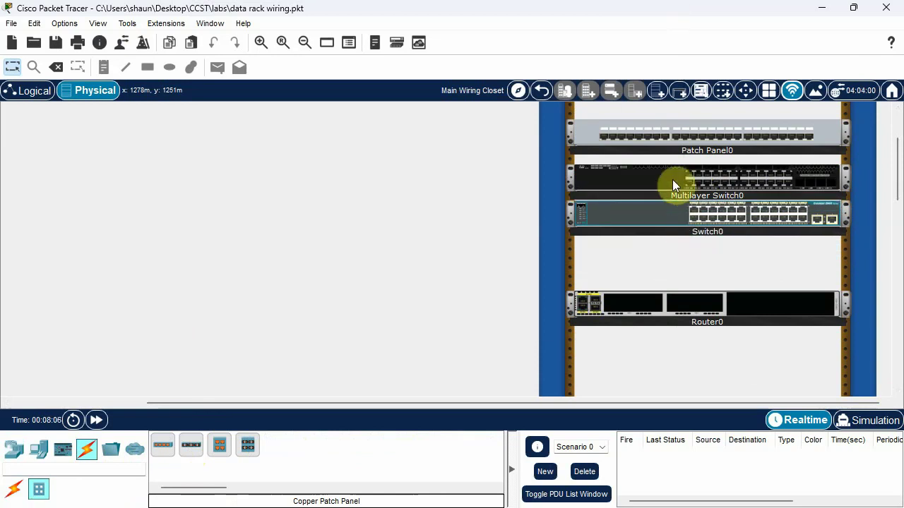
{"action": "left_click_drag", "start_coordinate": [667, 177], "coordinate": [665, 252]}
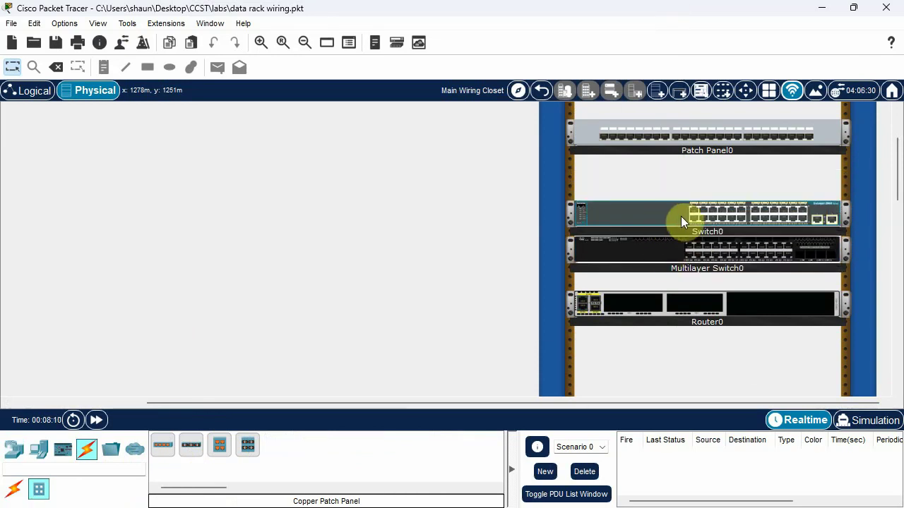
{"action": "left_click_drag", "start_coordinate": [613, 207], "coordinate": [610, 174]}
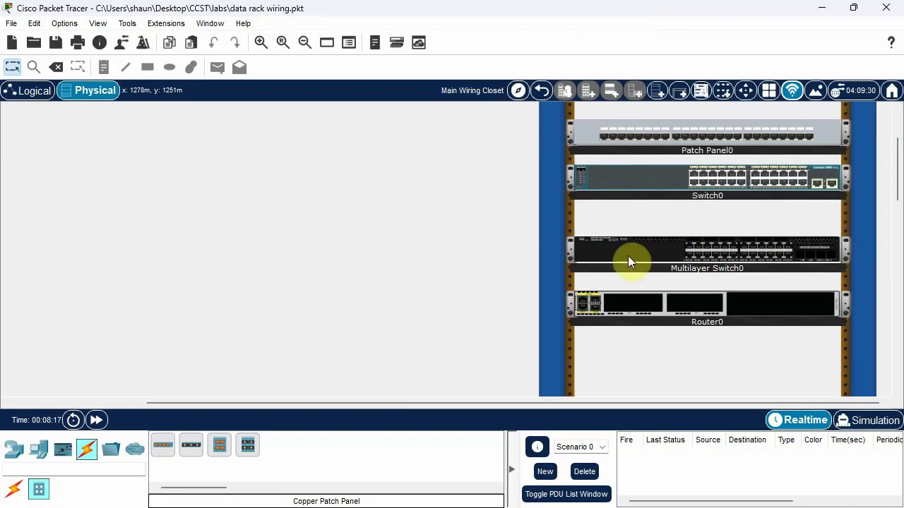
{"action": "left_click_drag", "start_coordinate": [617, 254], "coordinate": [612, 225]}
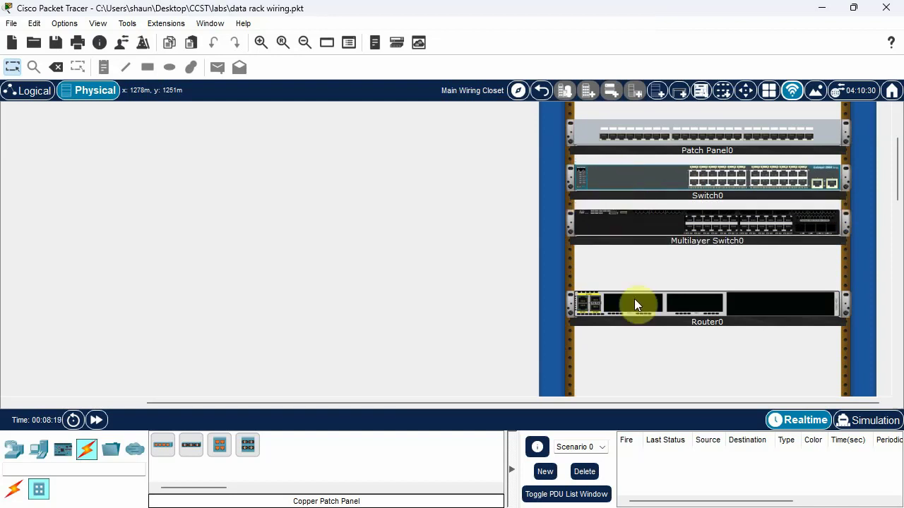
{"action": "left_click_drag", "start_coordinate": [629, 311], "coordinate": [627, 277]}
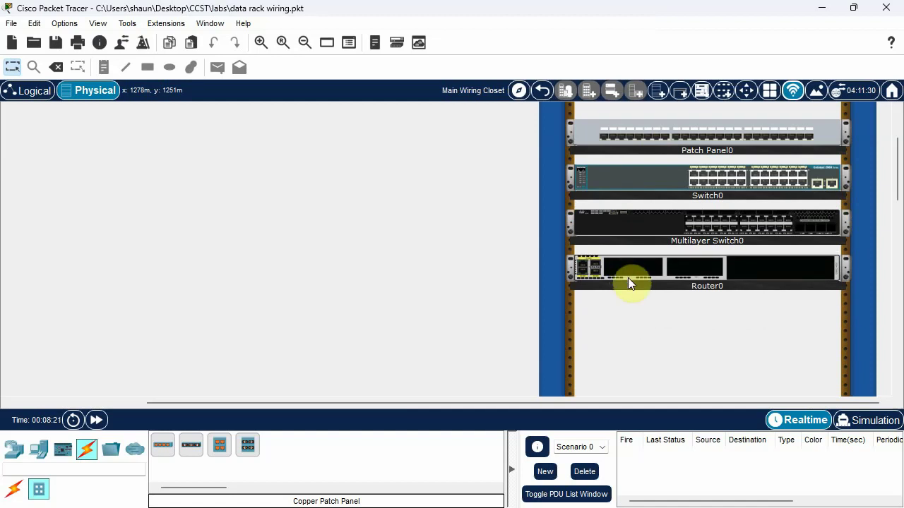
{"action": "left_click", "coordinate": [898, 108]}
{"action": "left_click", "coordinate": [898, 108]}
{"action": "left_click", "coordinate": [898, 108]}
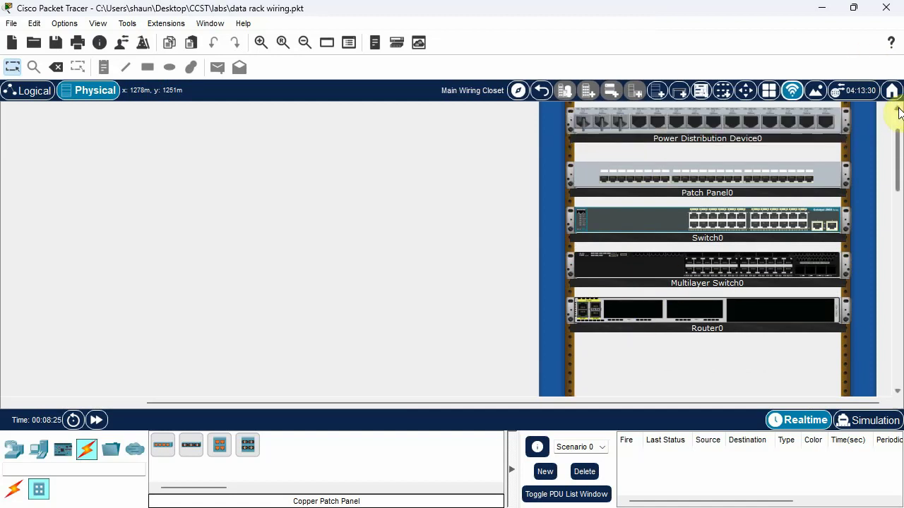
{"action": "left_click", "coordinate": [898, 108]}
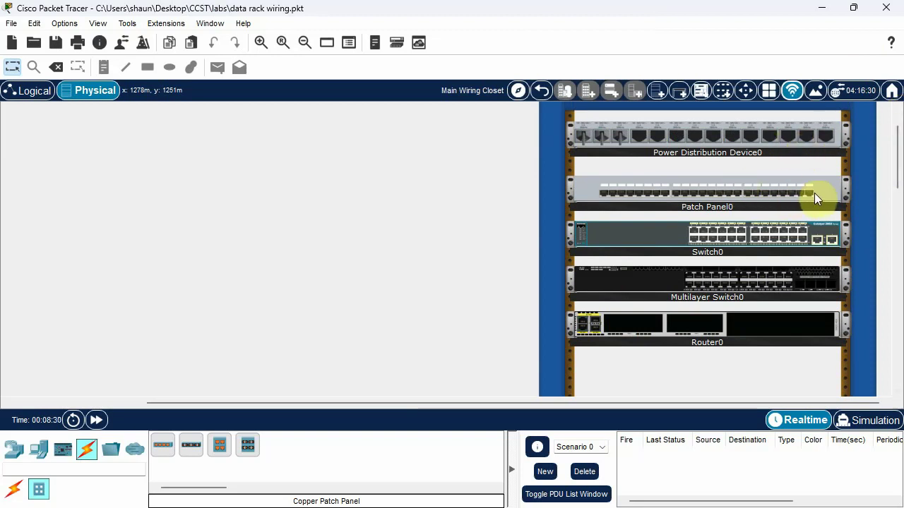
{"action": "mouse_move", "coordinate": [804, 245]}
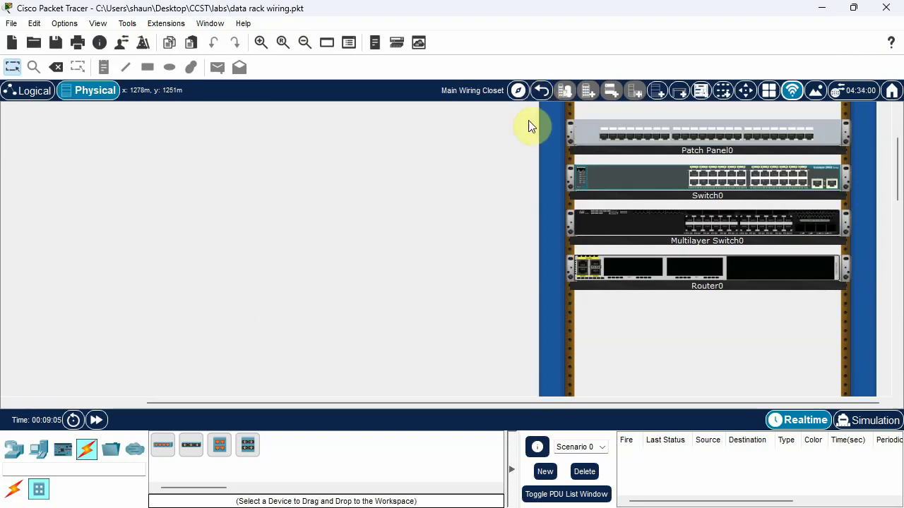
Return to the Corporate Office floor plan and select a Copper Straight-Through cable
{"action": "left_click", "coordinate": [542, 91]}
{"action": "left_click", "coordinate": [541, 91]}
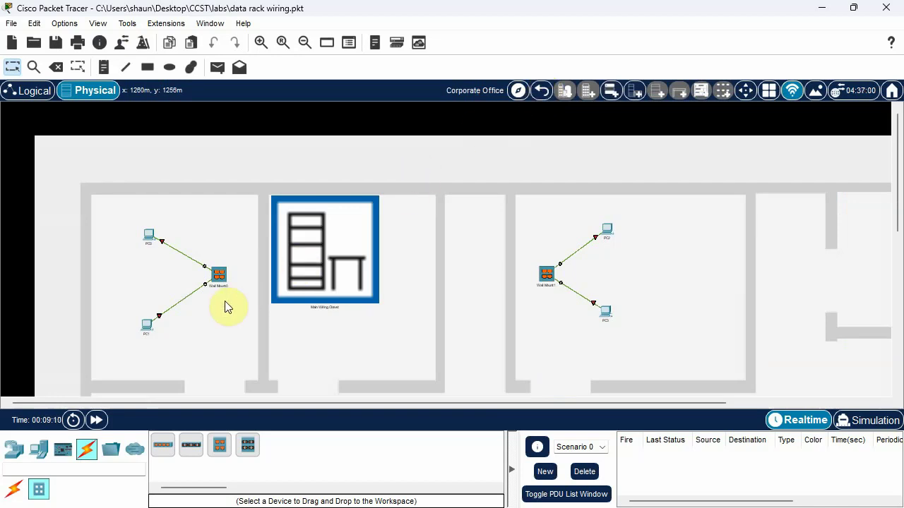
{"action": "left_click", "coordinate": [86, 449]}
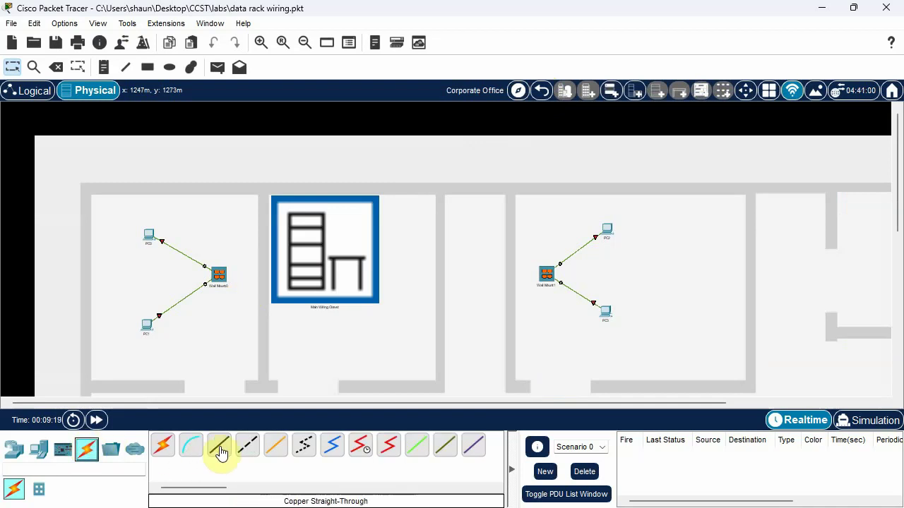
{"action": "left_click", "coordinate": [220, 449]}
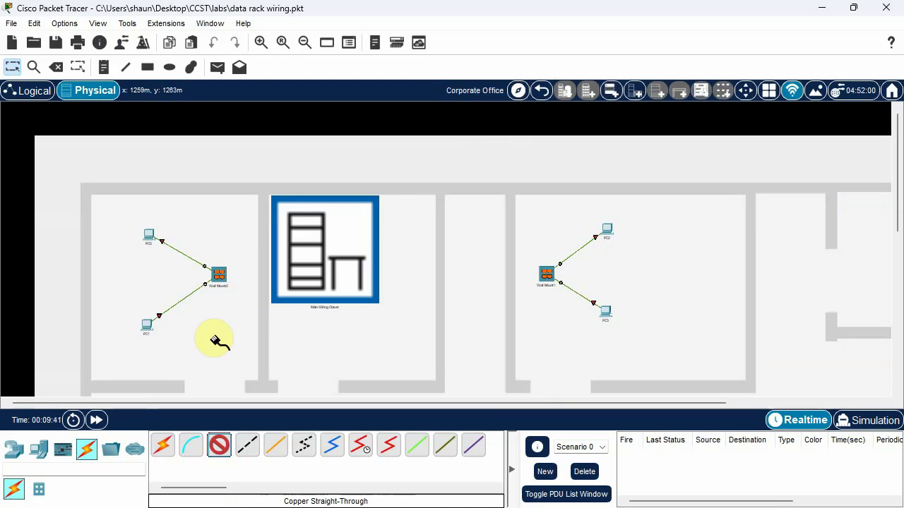
Cable Wall Mount0 PunchDown1 and PunchDown2 to Patch Panel0 PunchDown1 and PunchDown2
{"action": "left_click", "coordinate": [221, 276]}
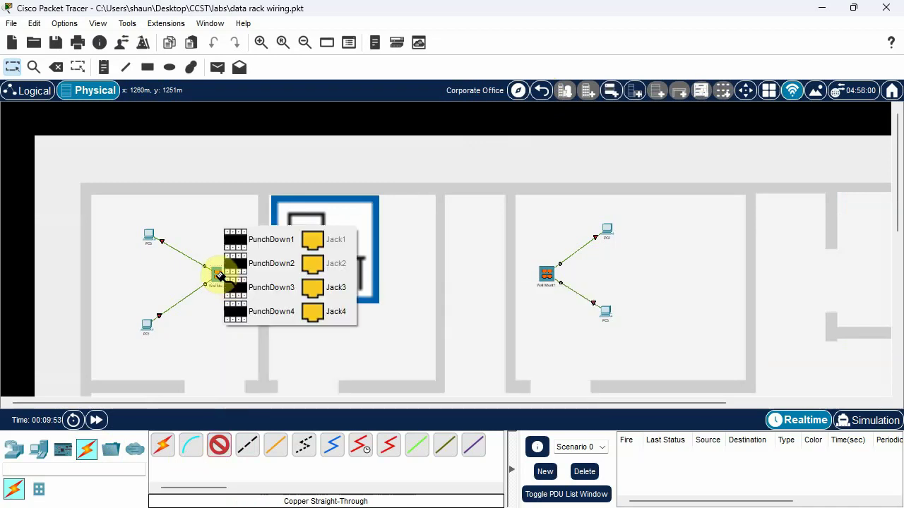
{"action": "left_click", "coordinate": [254, 241]}
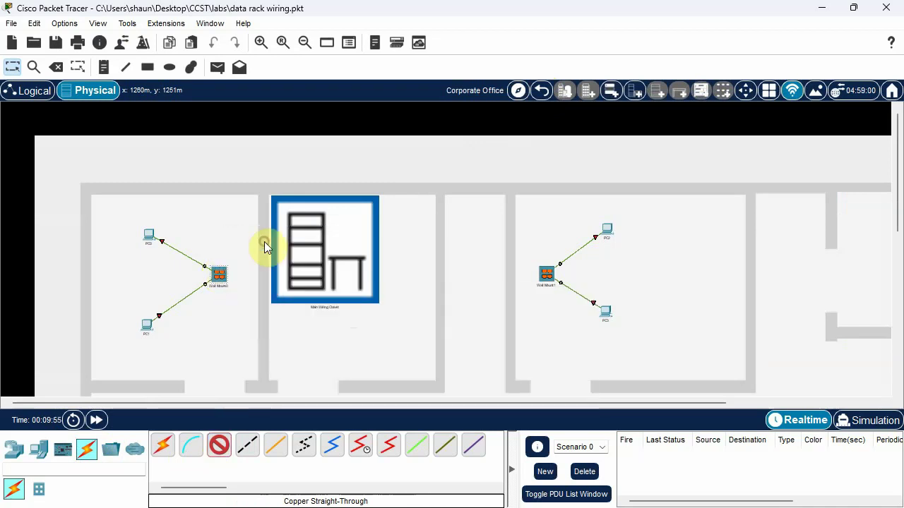
{"action": "left_click", "coordinate": [324, 234]}
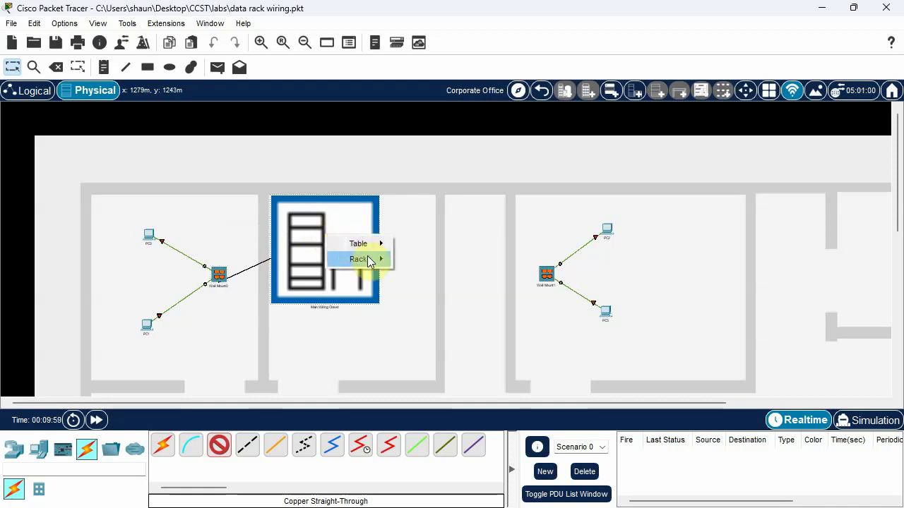
{"action": "mouse_move", "coordinate": [371, 261]}
{"action": "mouse_move", "coordinate": [456, 276]}
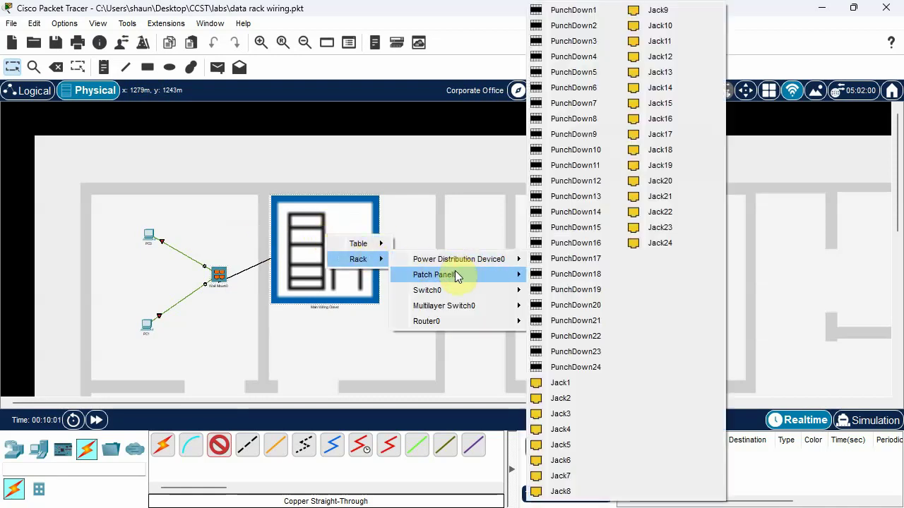
{"action": "left_click", "coordinate": [582, 11]}
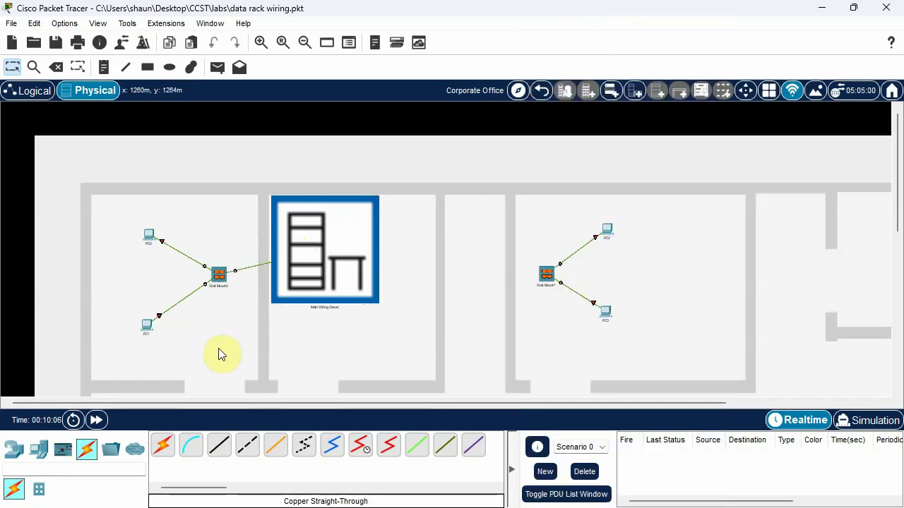
{"action": "left_click", "coordinate": [218, 448]}
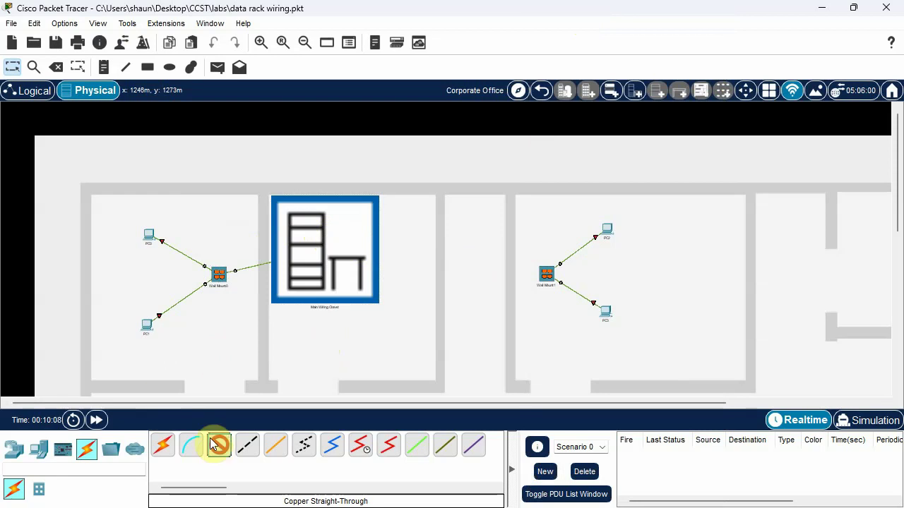
{"action": "left_click", "coordinate": [219, 280]}
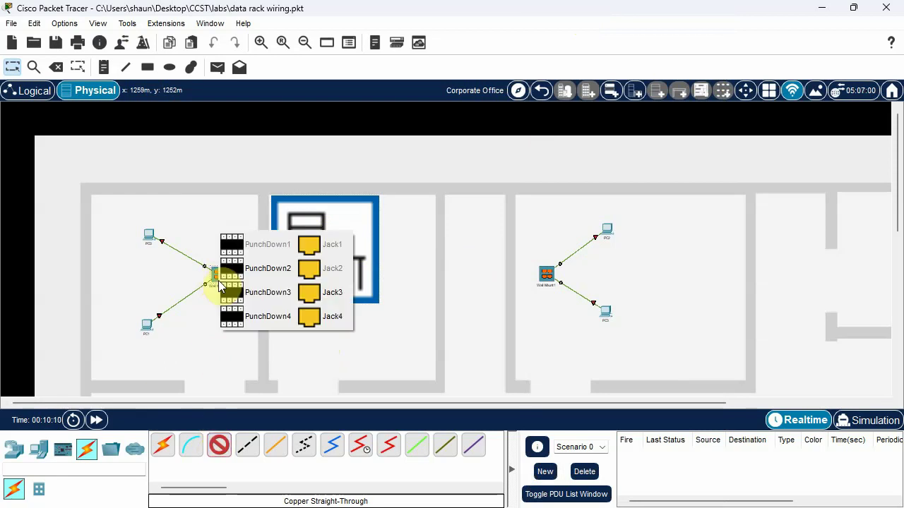
{"action": "left_click", "coordinate": [256, 276]}
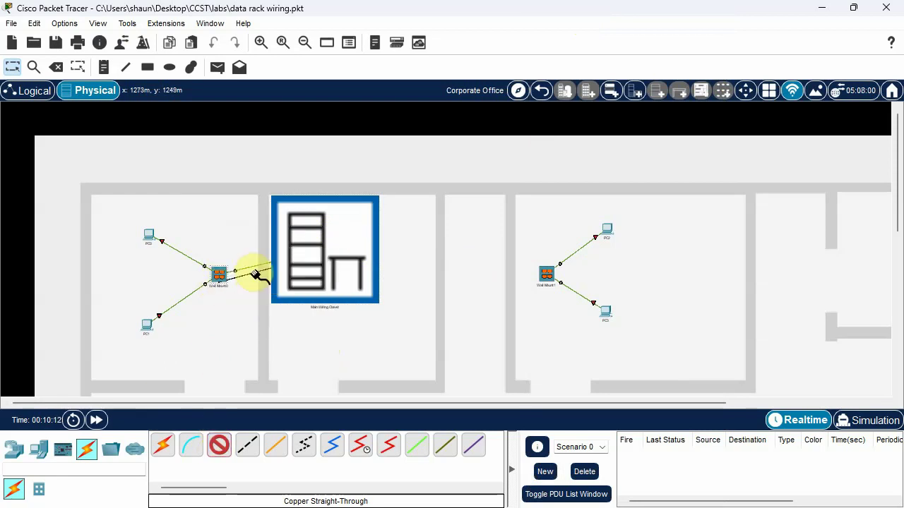
{"action": "left_click", "coordinate": [321, 251]}
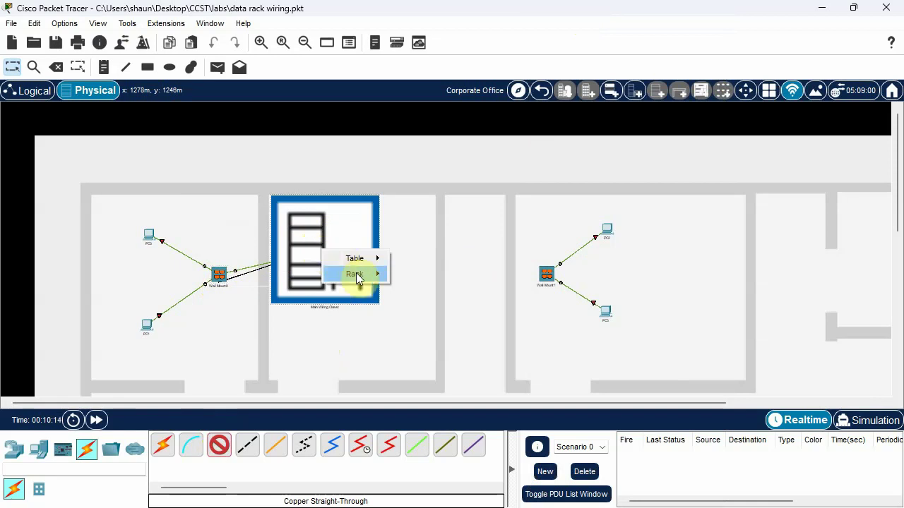
{"action": "mouse_move", "coordinate": [357, 276]}
{"action": "mouse_move", "coordinate": [437, 290]}
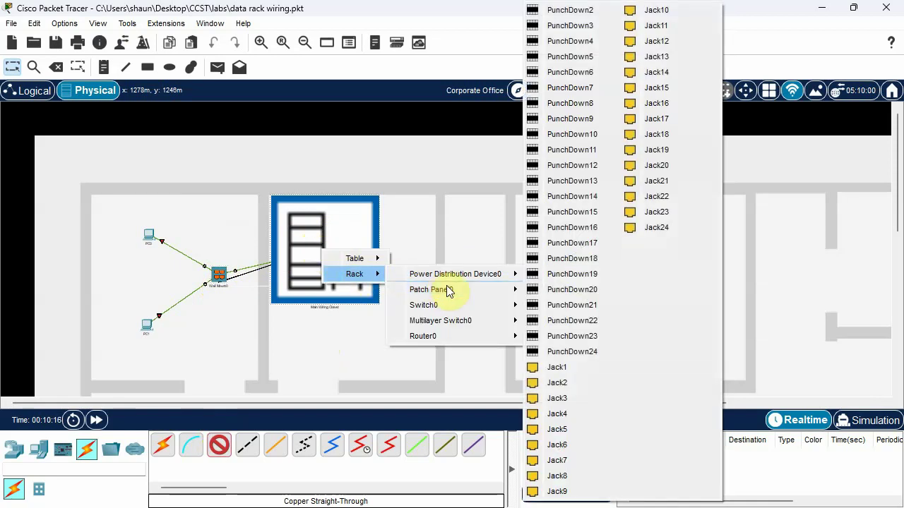
{"action": "left_click", "coordinate": [584, 10]}
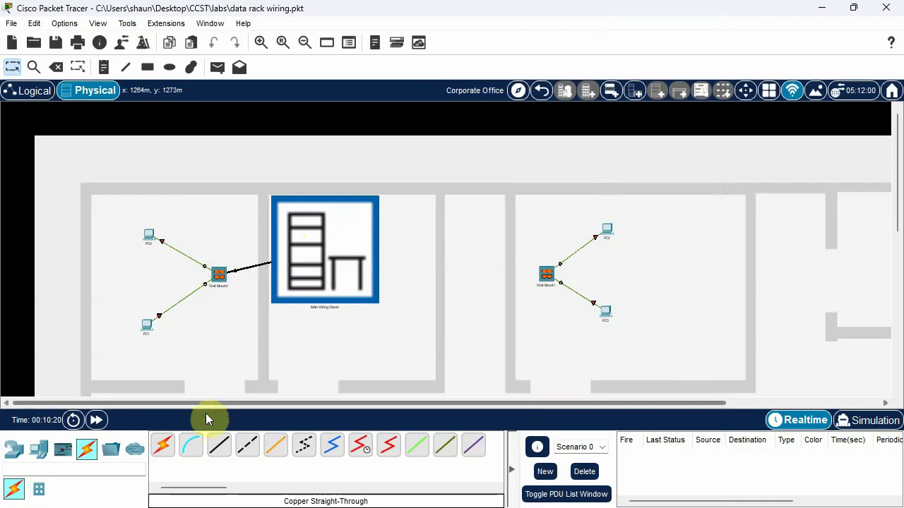
Cable Wall Mount1 PunchDown1 and PunchDown2 to Patch Panel0 PunchDown3 and PunchDown4
{"action": "left_click", "coordinate": [218, 447]}
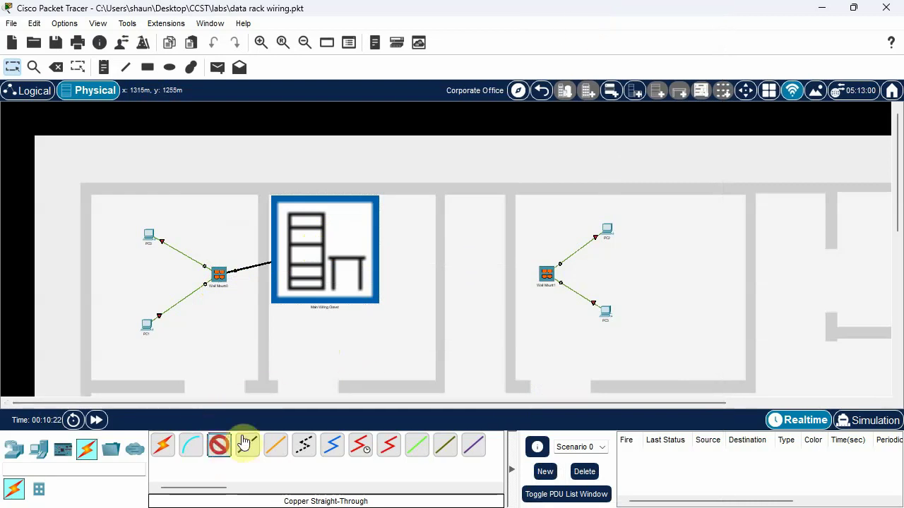
{"action": "left_click", "coordinate": [545, 276]}
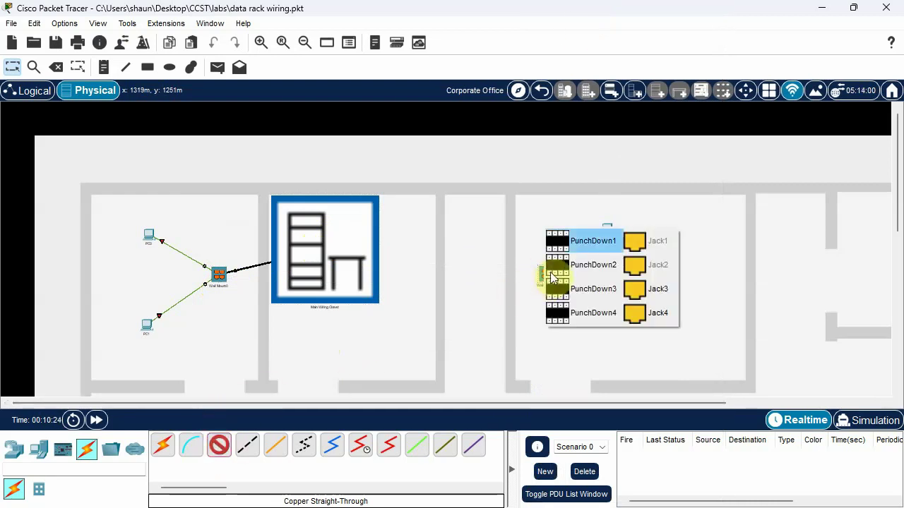
{"action": "left_click", "coordinate": [590, 242]}
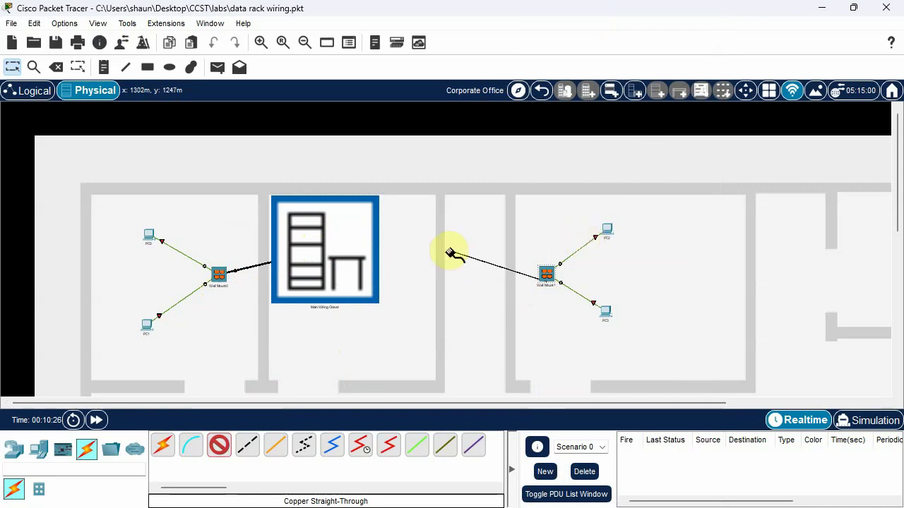
{"action": "left_click", "coordinate": [335, 233]}
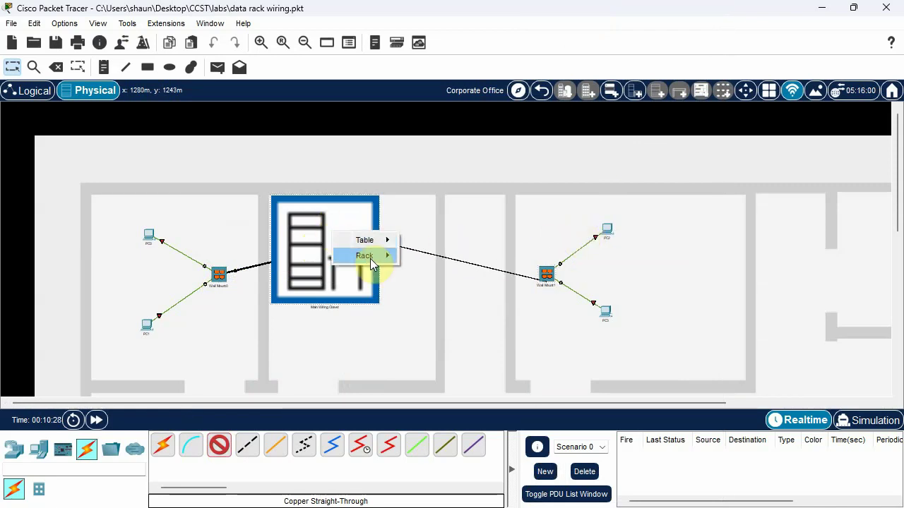
{"action": "mouse_move", "coordinate": [370, 257]}
{"action": "mouse_move", "coordinate": [477, 281]}
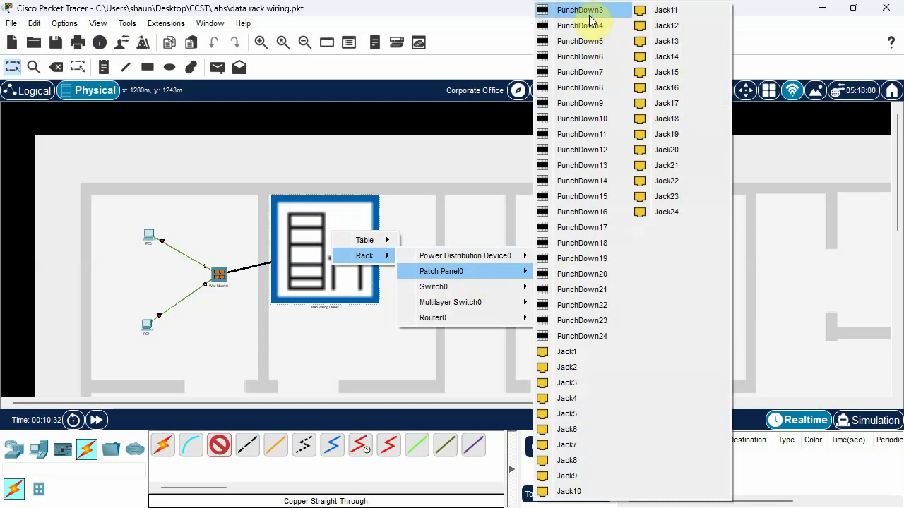
{"action": "left_click", "coordinate": [589, 9]}
{"action": "left_click", "coordinate": [543, 273]}
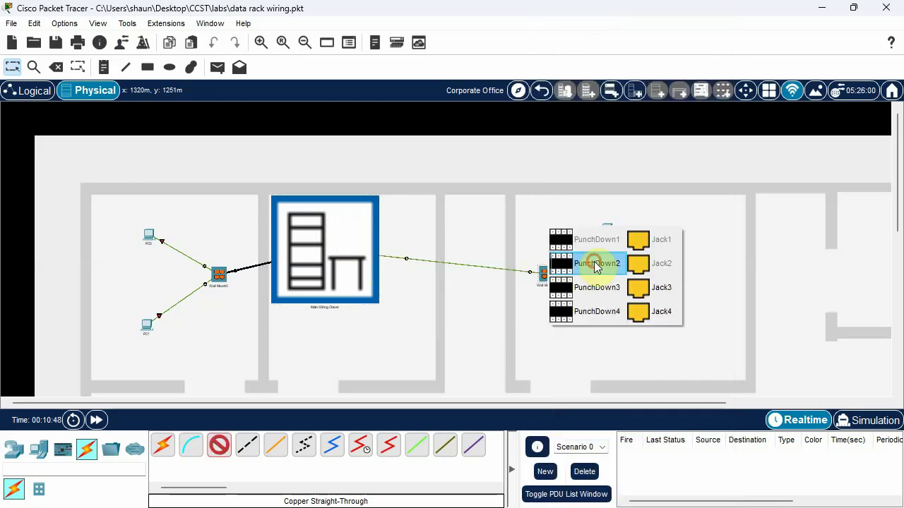
{"action": "left_click", "coordinate": [595, 265]}
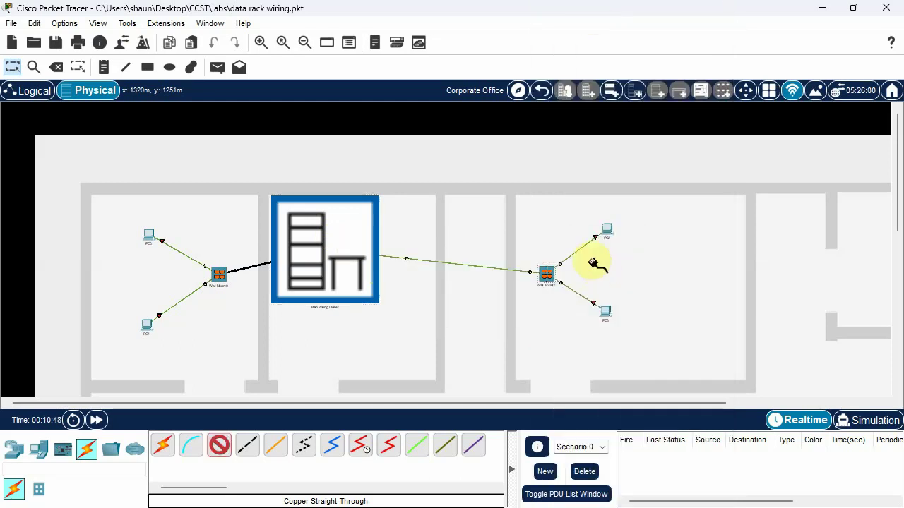
{"action": "left_click", "coordinate": [321, 238]}
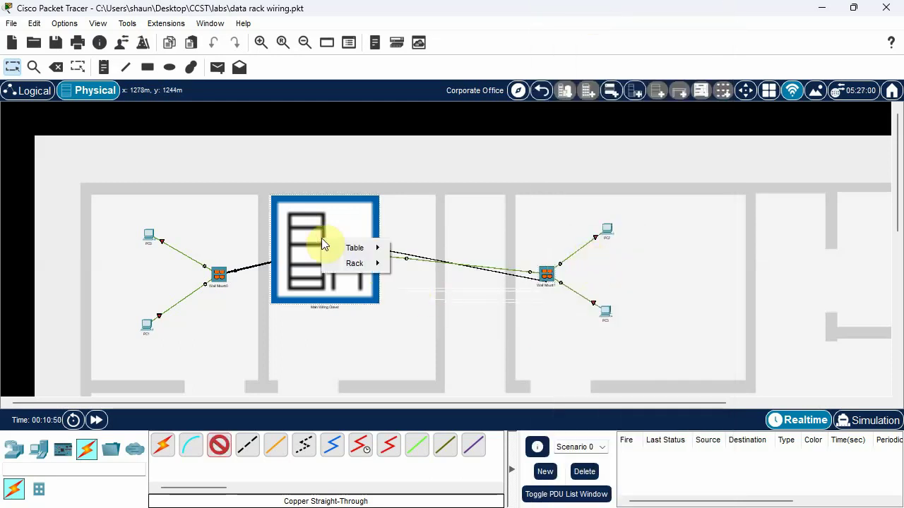
{"action": "mouse_move", "coordinate": [359, 267]}
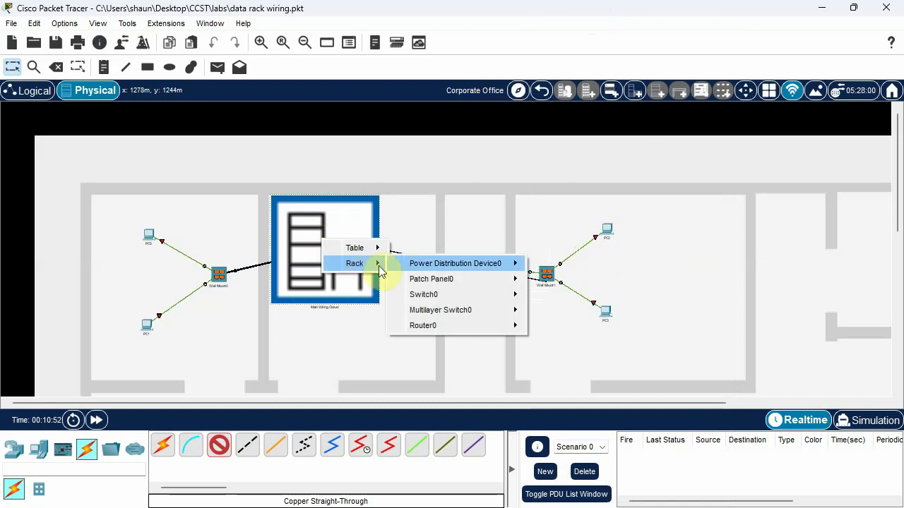
{"action": "mouse_move", "coordinate": [447, 276]}
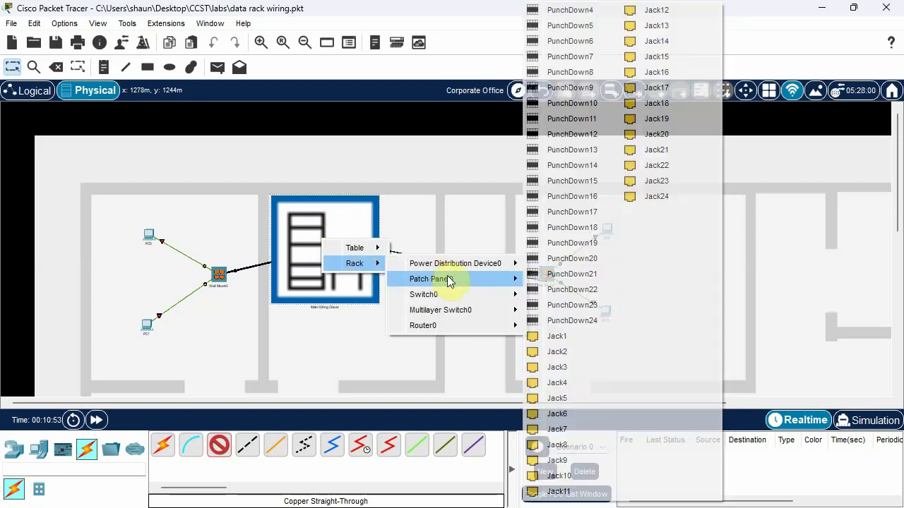
{"action": "left_click", "coordinate": [588, 11]}
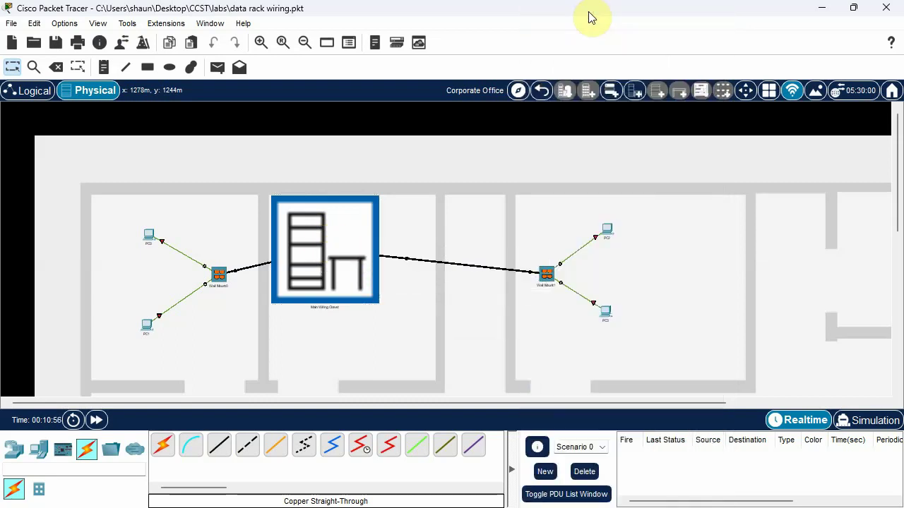
In the wiring-closet rack, patch Patch Panel0 Jack1 and Jack2 to Switch0, Jack2 on FastEthernet0/2
{"action": "left_click", "coordinate": [317, 249]}
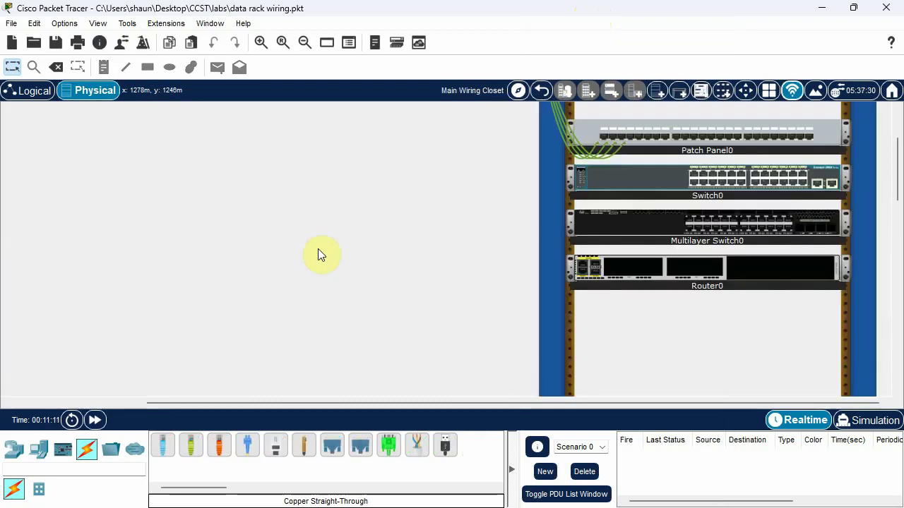
{"action": "left_click", "coordinate": [194, 446]}
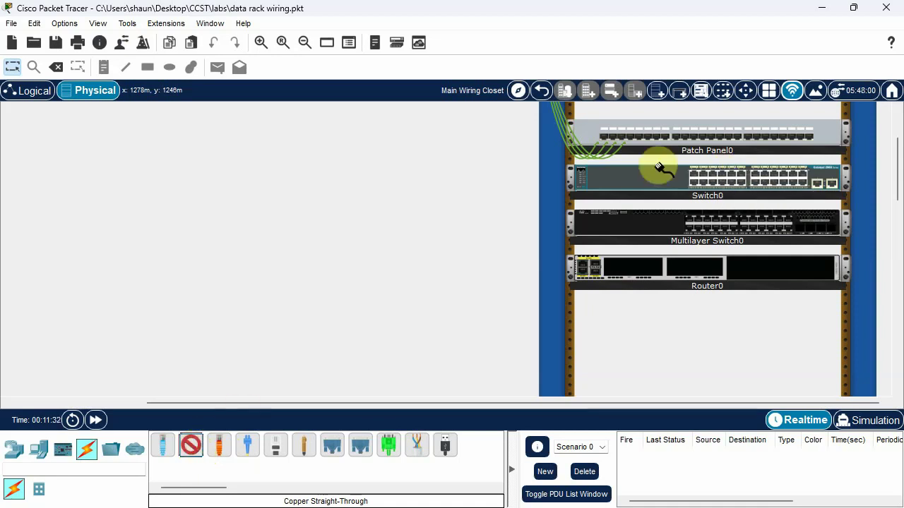
{"action": "left_click", "coordinate": [602, 136]}
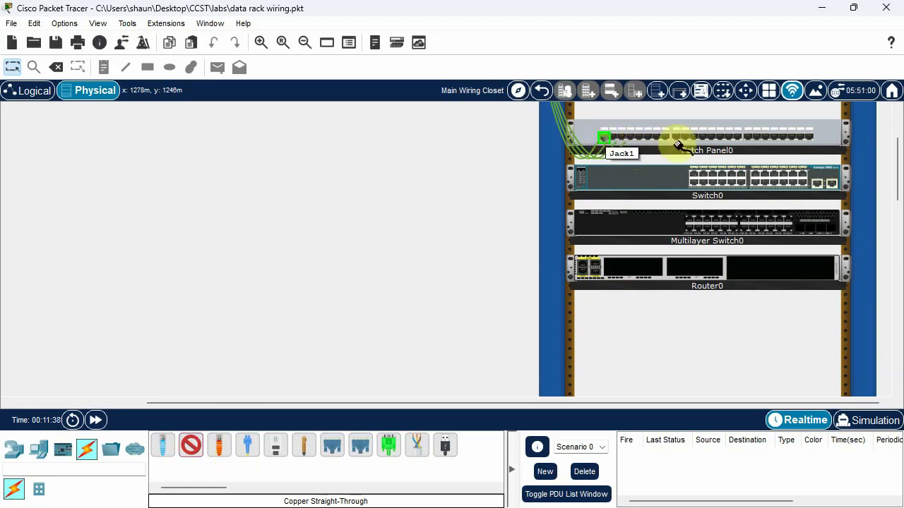
{"action": "left_click", "coordinate": [698, 176]}
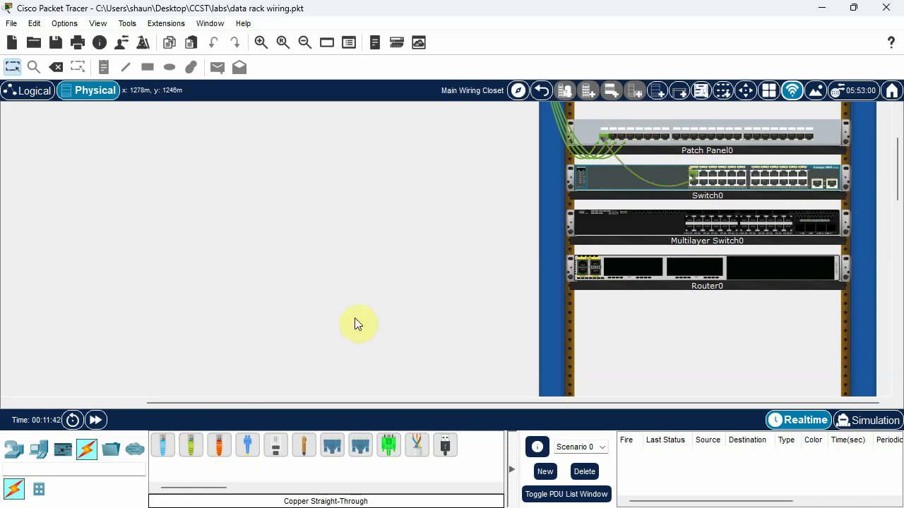
{"action": "left_click", "coordinate": [192, 445]}
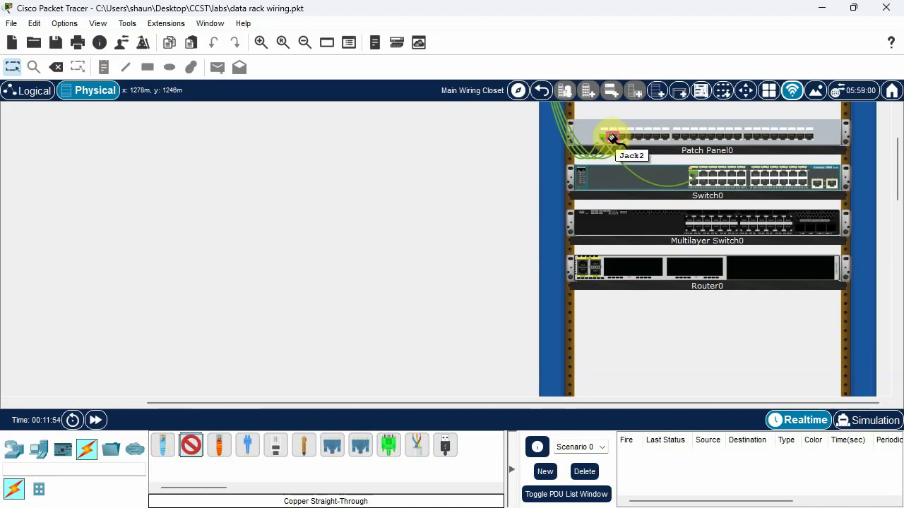
{"action": "left_click", "coordinate": [611, 137]}
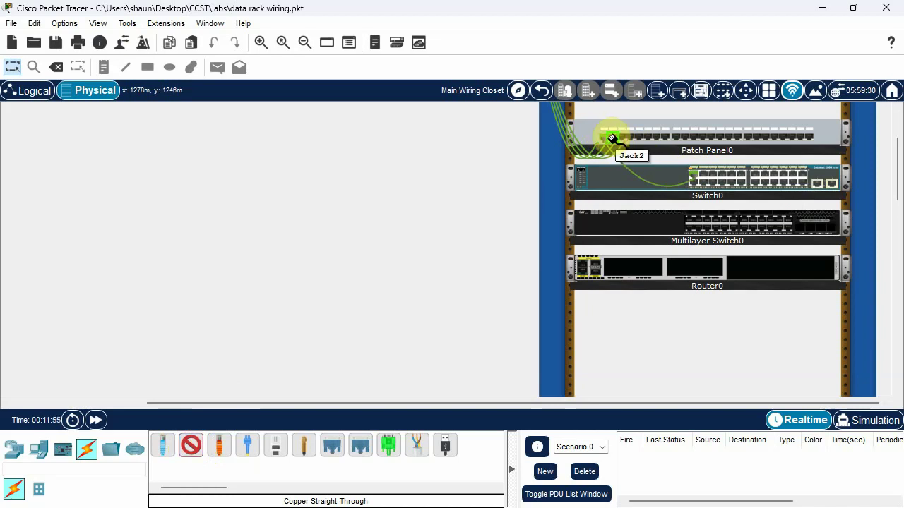
{"action": "left_click", "coordinate": [693, 183]}
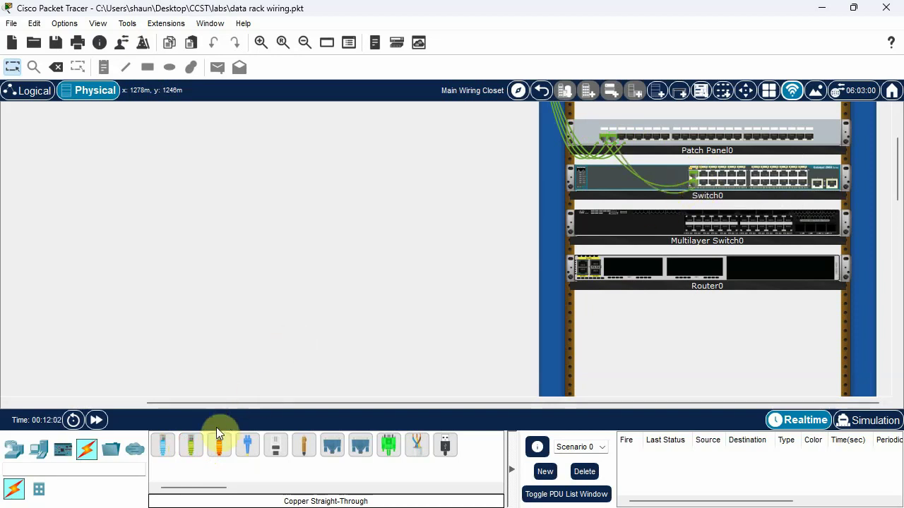
Patch Jack3 and the next jack to Switch0 FastEthernet0/3 and FastEthernet0/4
{"action": "left_click", "coordinate": [190, 445]}
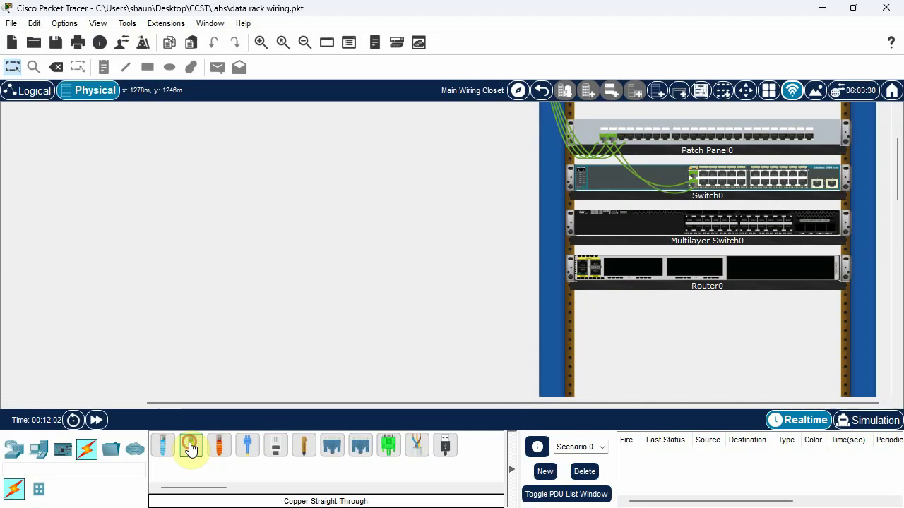
{"action": "left_click", "coordinate": [621, 138]}
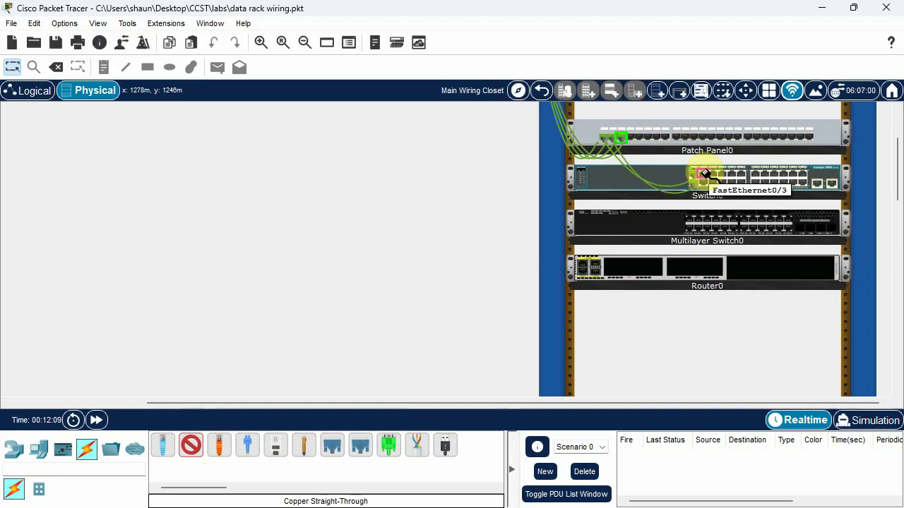
{"action": "left_click", "coordinate": [704, 174]}
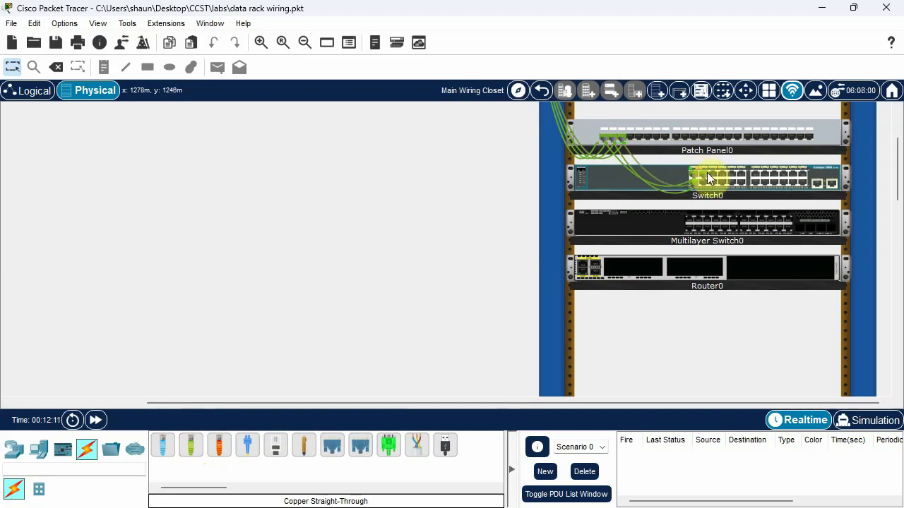
{"action": "left_click", "coordinate": [190, 443]}
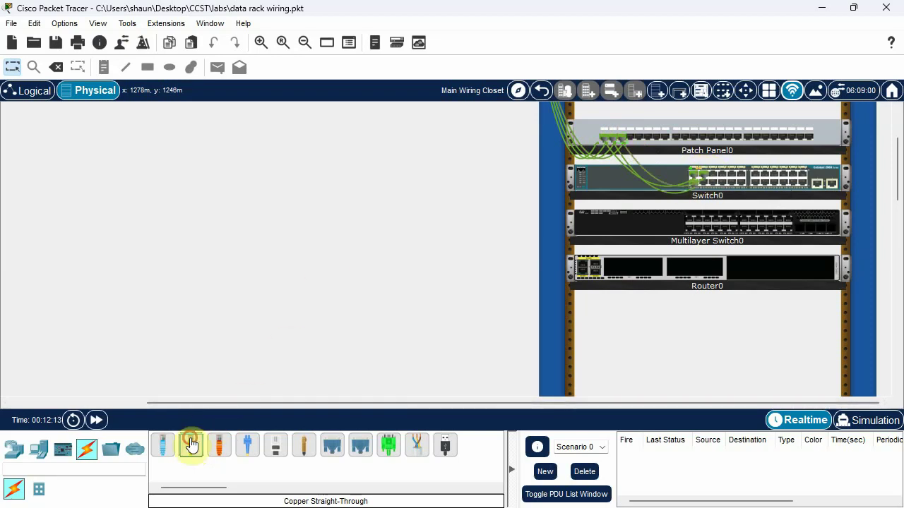
{"action": "left_click", "coordinate": [630, 138]}
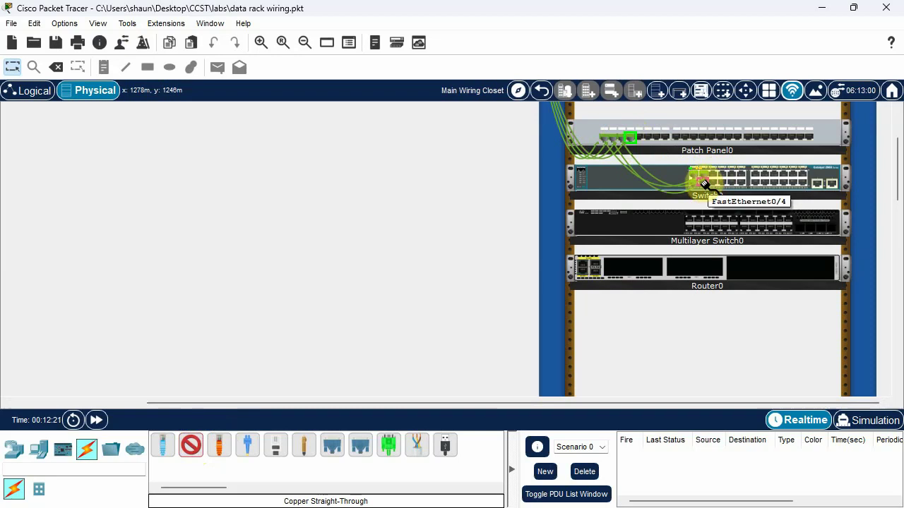
{"action": "left_click", "coordinate": [704, 183]}
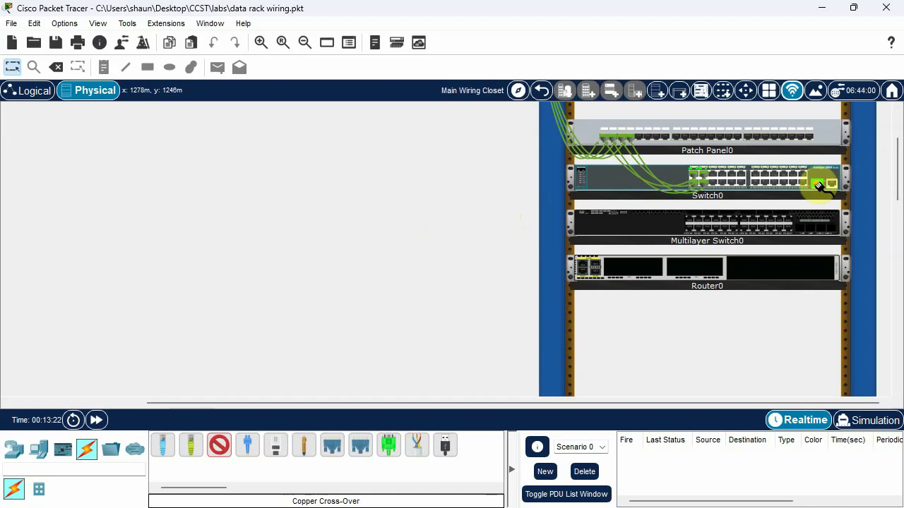
Run a copper cross-over cable from Switch0's uplink port to Multilayer Switch0 GigabitEthernet1/0/1
{"action": "left_click", "coordinate": [817, 183]}
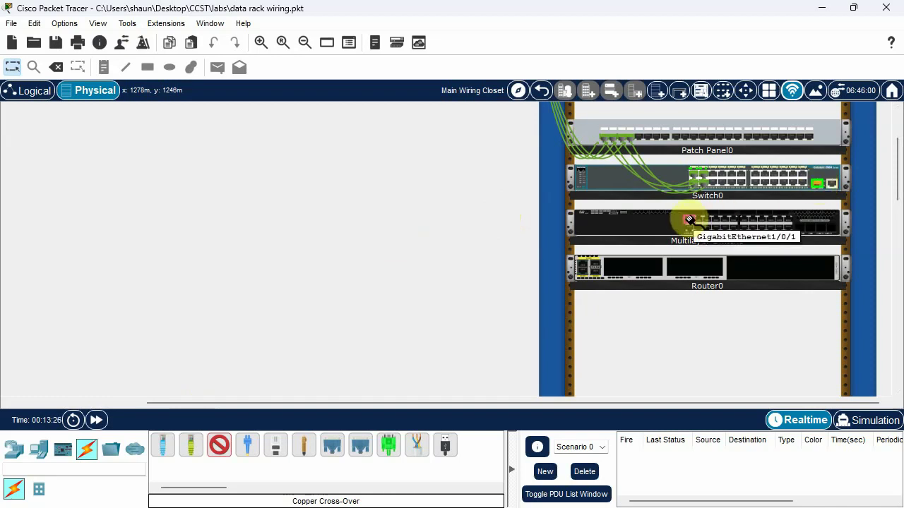
{"action": "left_click", "coordinate": [689, 220]}
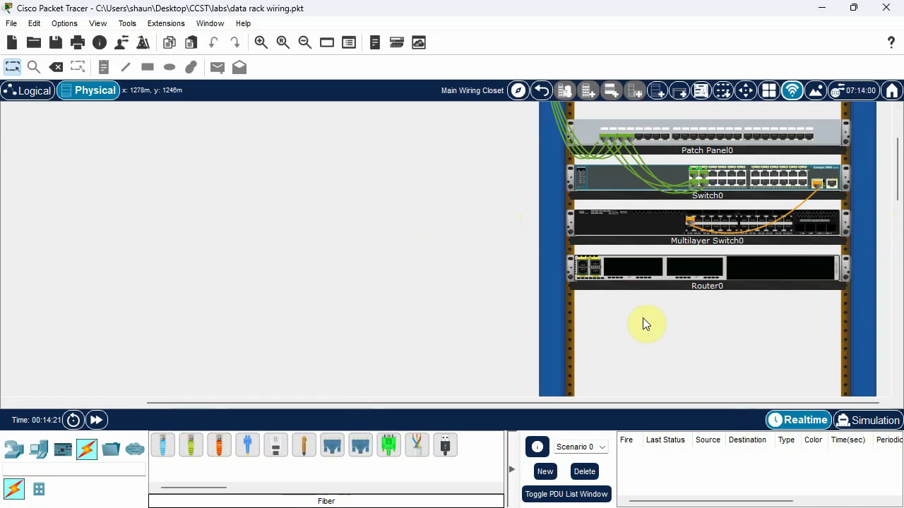
Insert a GLC-LH-SMD fiber SFP module into Router0's first slot, then close its window
{"action": "left_click", "coordinate": [616, 270]}
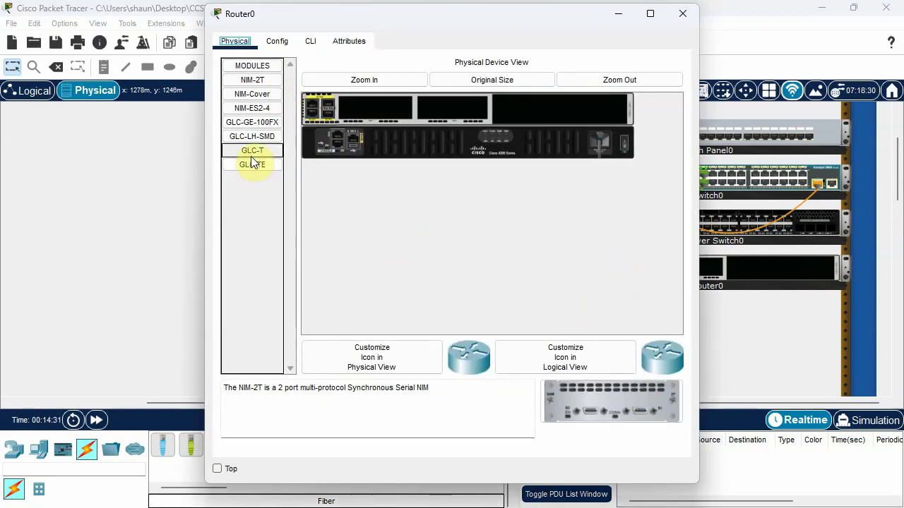
{"action": "left_click", "coordinate": [250, 137]}
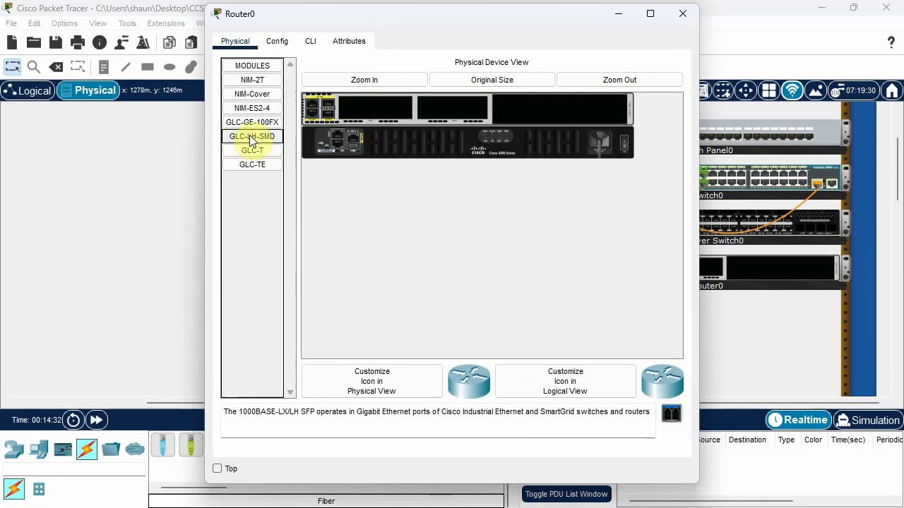
{"action": "left_click_drag", "start_coordinate": [252, 139], "coordinate": [327, 113]}
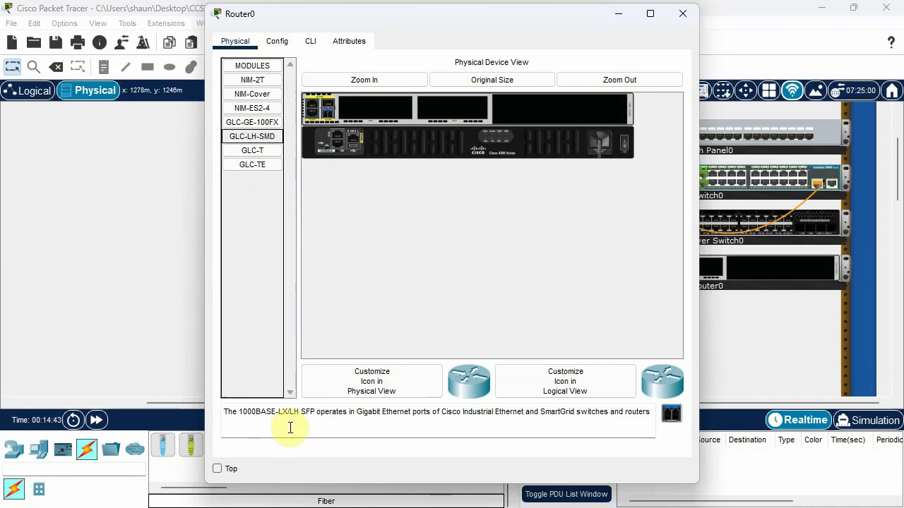
{"action": "left_click", "coordinate": [681, 14]}
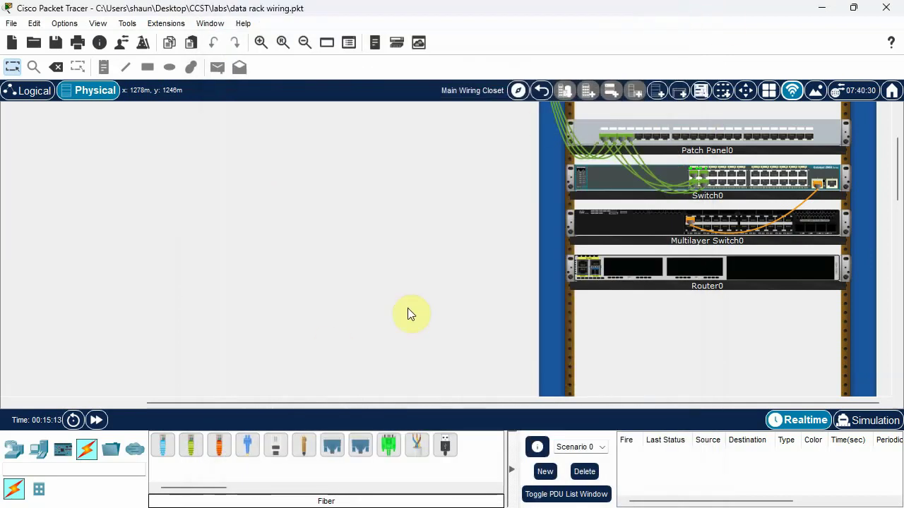
Fit a GLC-LH-SMD SFP module into Multilayer Switch0's uplink ports and close its window
{"action": "left_click", "coordinate": [604, 225]}
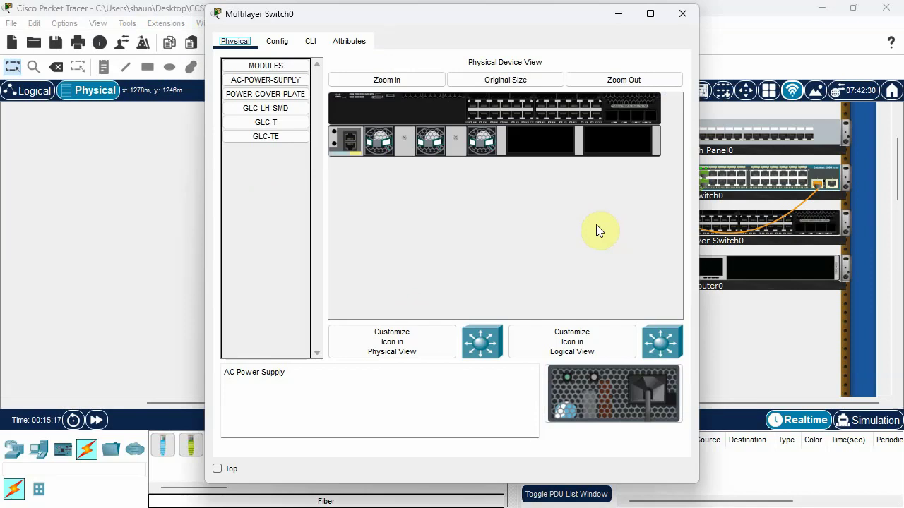
{"action": "left_click", "coordinate": [267, 110]}
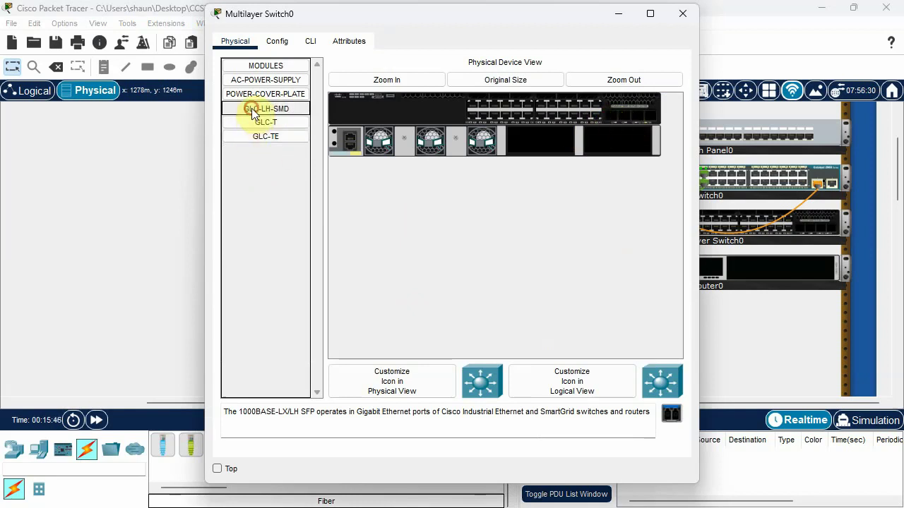
{"action": "left_click_drag", "start_coordinate": [251, 109], "coordinate": [607, 116]}
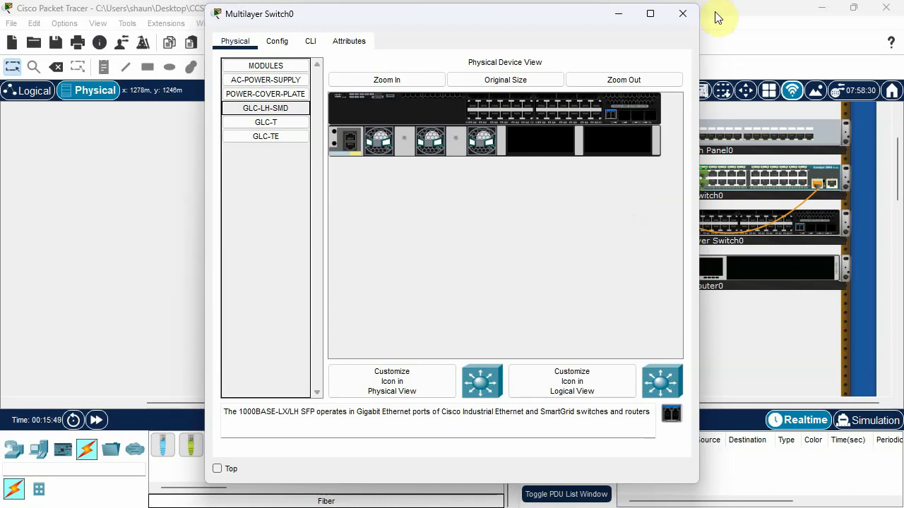
{"action": "left_click", "coordinate": [682, 13]}
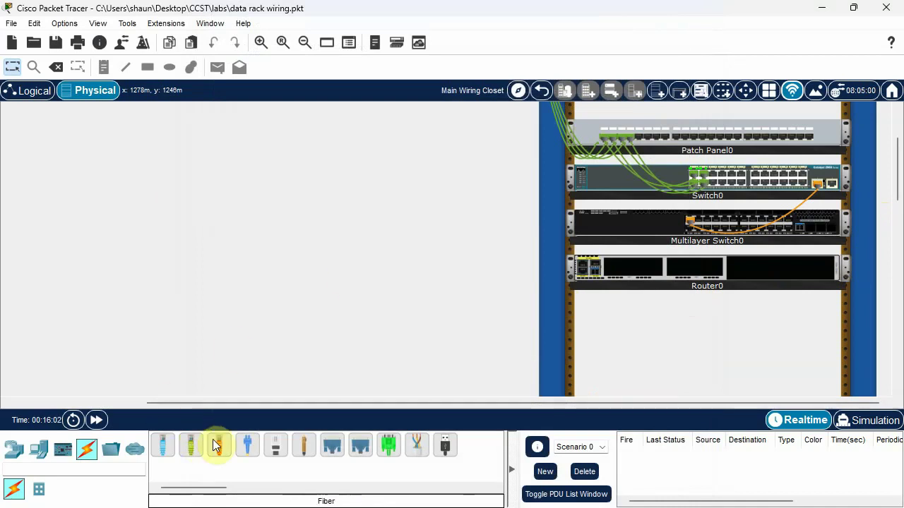
Cable Multilayer Switch0 GigabitEthernet1/1/1 to Router0 GigabitEthernet0/0/2 with fiber, then view the rack's top
{"action": "left_click", "coordinate": [249, 451]}
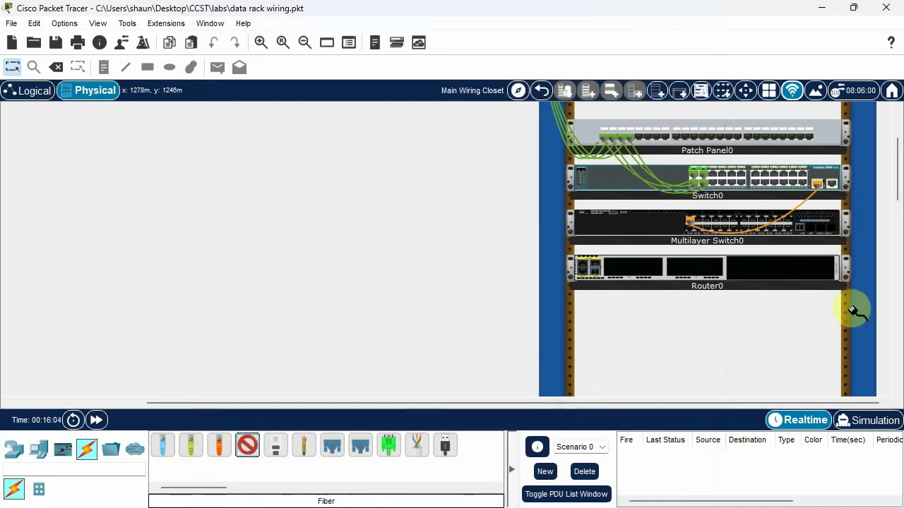
{"action": "left_click", "coordinate": [803, 228]}
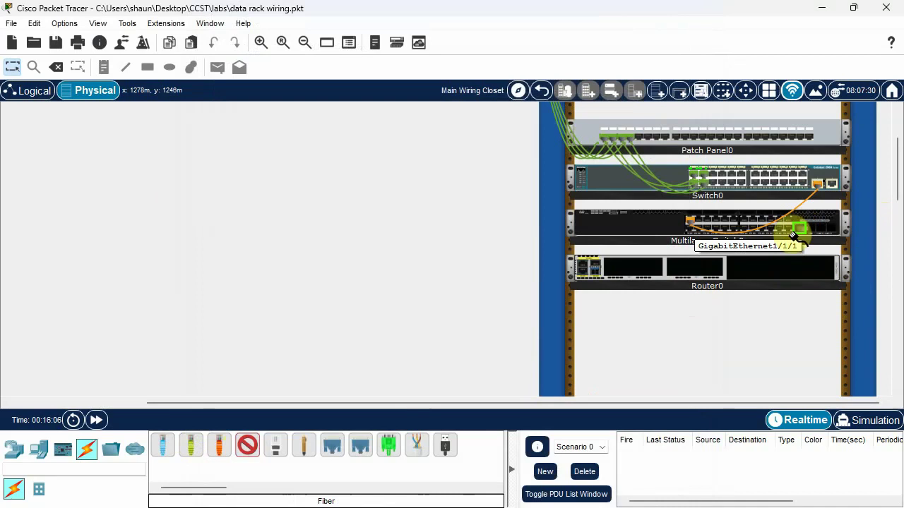
{"action": "left_click", "coordinate": [596, 272]}
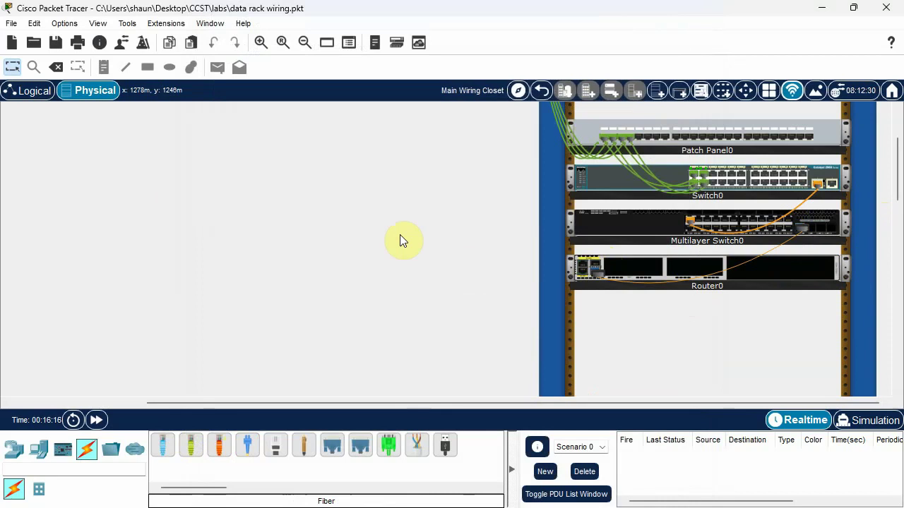
{"action": "left_click", "coordinate": [898, 107]}
{"action": "left_click", "coordinate": [898, 107]}
{"action": "left_click", "coordinate": [898, 107]}
{"action": "left_click", "coordinate": [898, 108]}
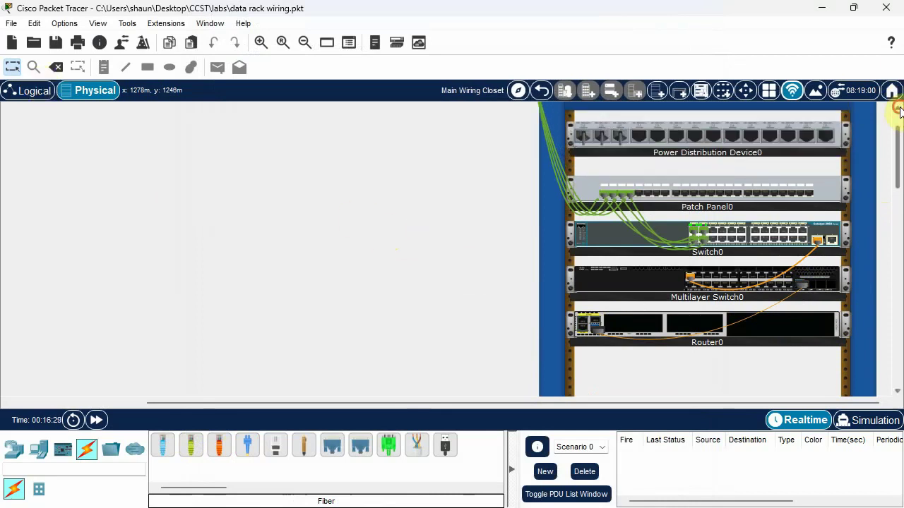